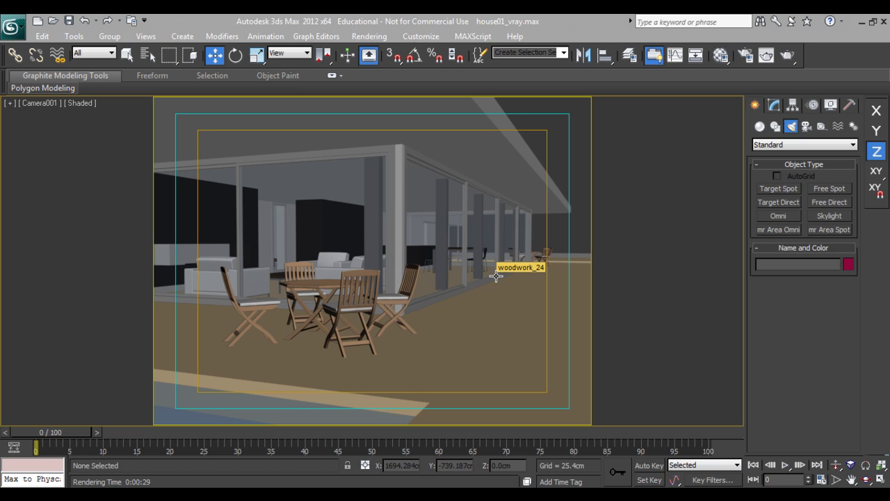
# Switch to Move, show the whole house plan in Top view, and keep the Standard light category.
pyautogui.rightClick(496, 276)
pyautogui.click(505, 282)
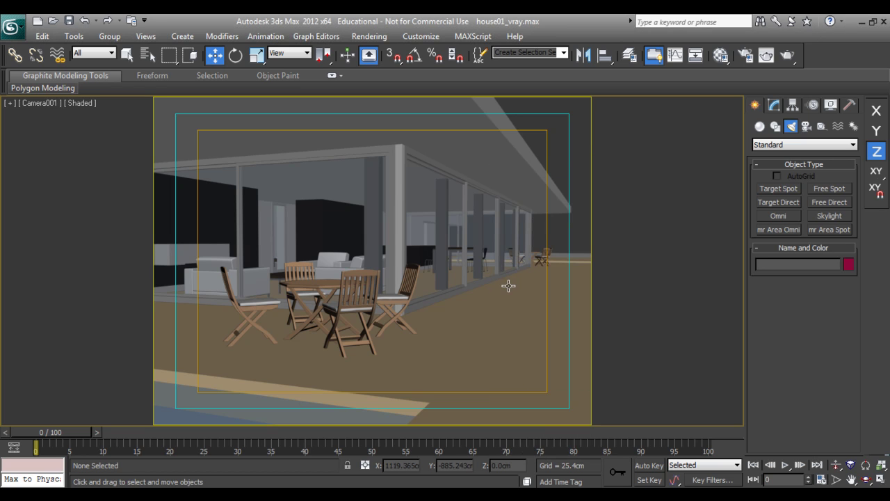
pyautogui.press('t')
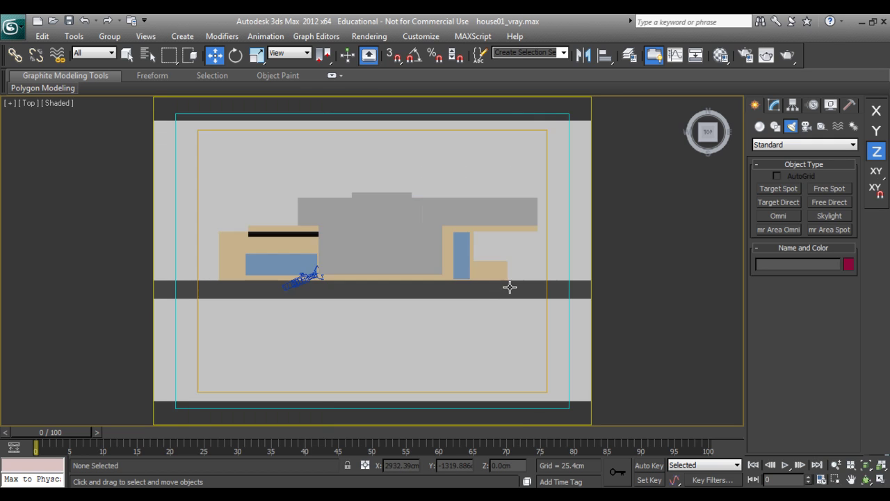
pyautogui.scroll(-5, 462, 299)
pyautogui.scroll(4, 426, 304)
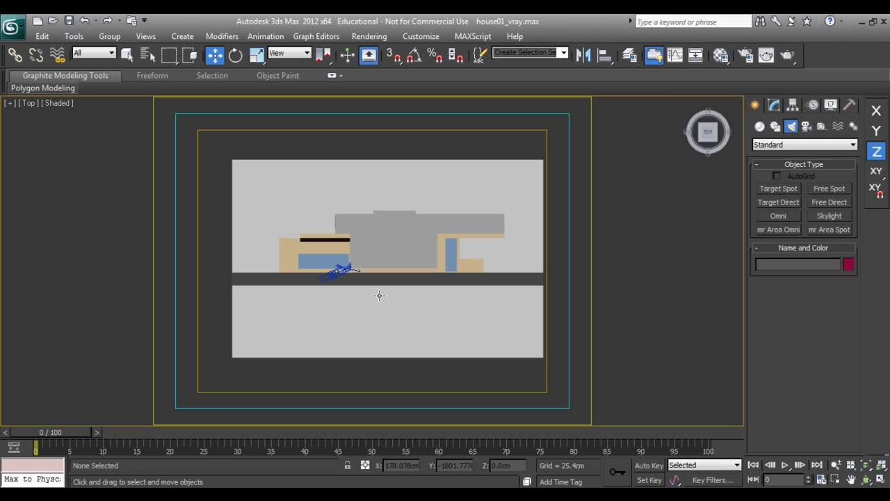
pyautogui.scroll(2, 379, 295)
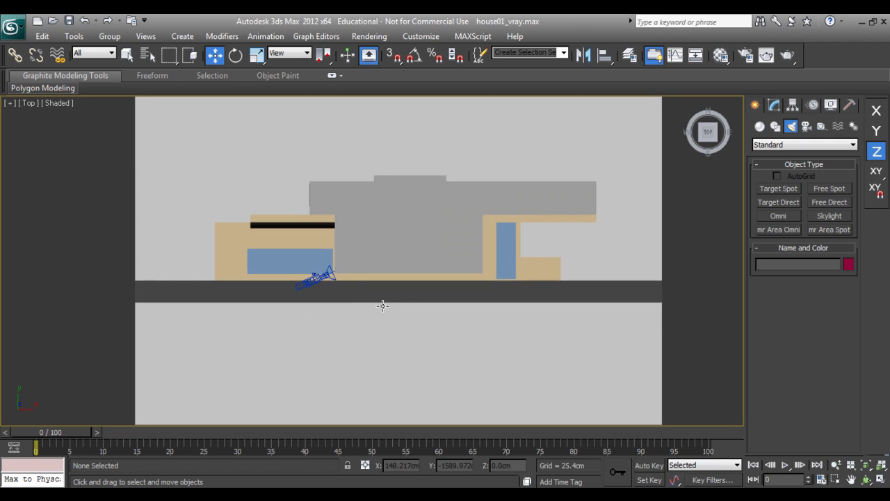
pyautogui.scroll(-2, 390, 295)
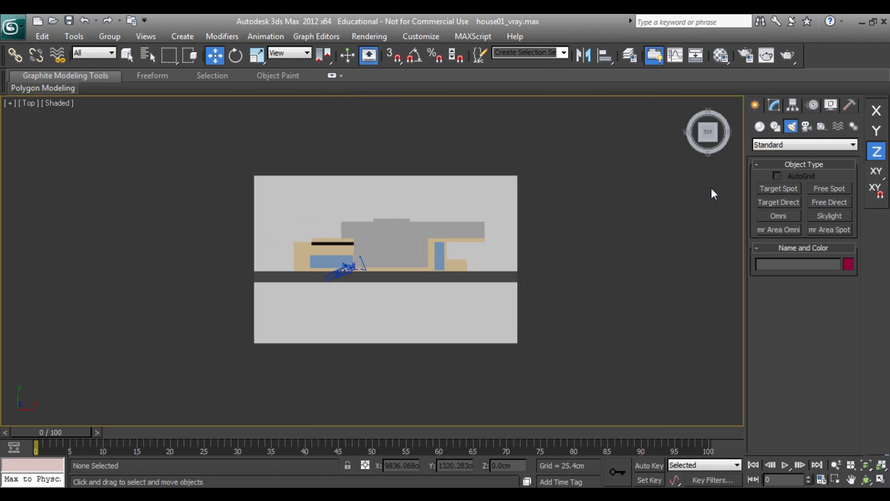
pyautogui.click(764, 145)
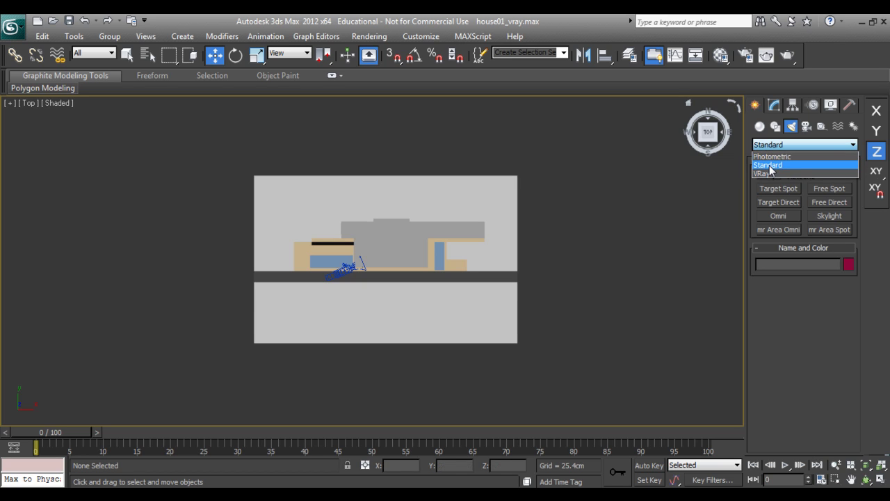
pyautogui.click(769, 166)
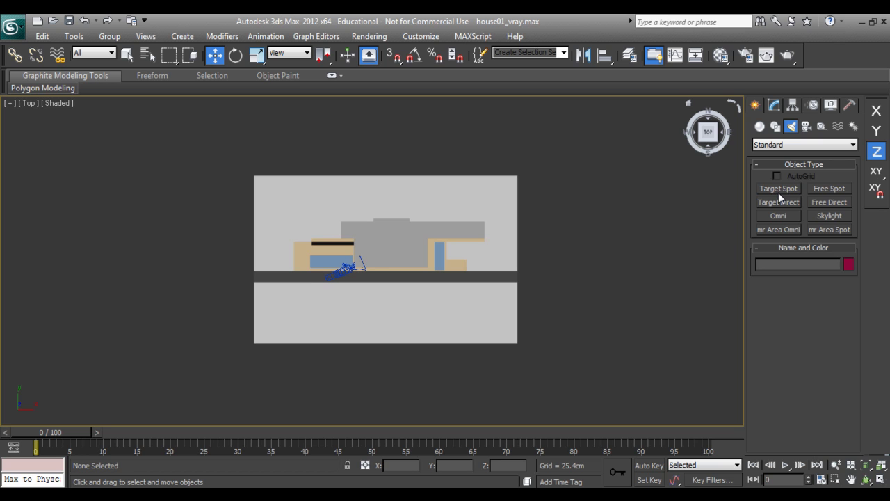
# In wireframe, place a Target Spot south of the house aimed at it.
pyautogui.click(780, 192)
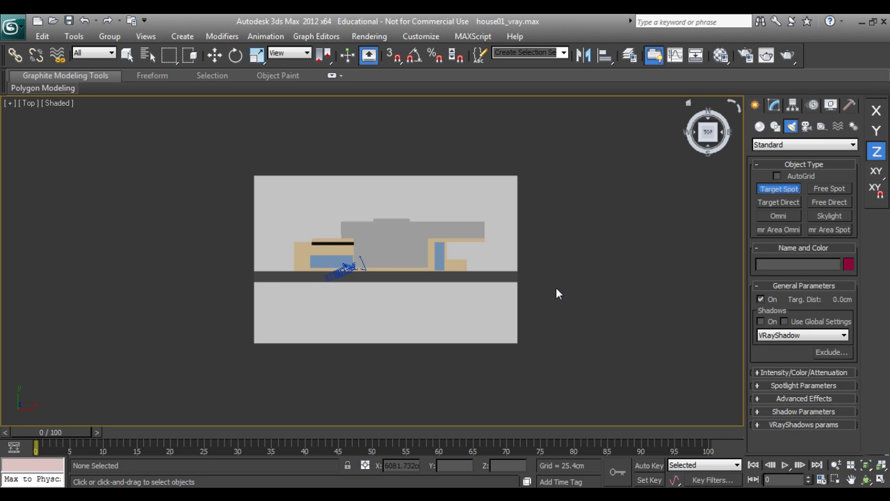
pyautogui.moveTo(484, 324)
pyautogui.mouseDown(button='middle')
pyautogui.moveTo(439, 306)
pyautogui.moveTo(404, 338)
pyautogui.mouseUp(button='middle')
pyautogui.press('F3')
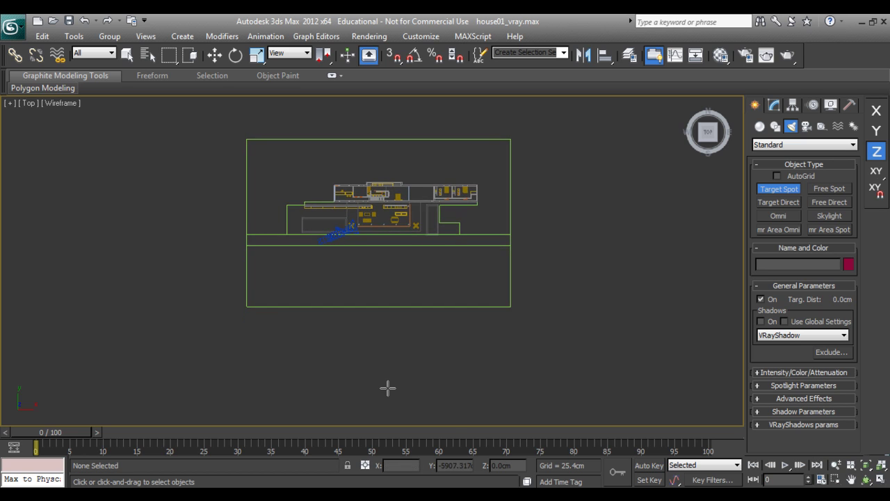
pyautogui.moveTo(385, 387); pyautogui.dragTo(385, 375, button='middle')
pyautogui.moveTo(379, 393); pyautogui.dragTo(380, 207)
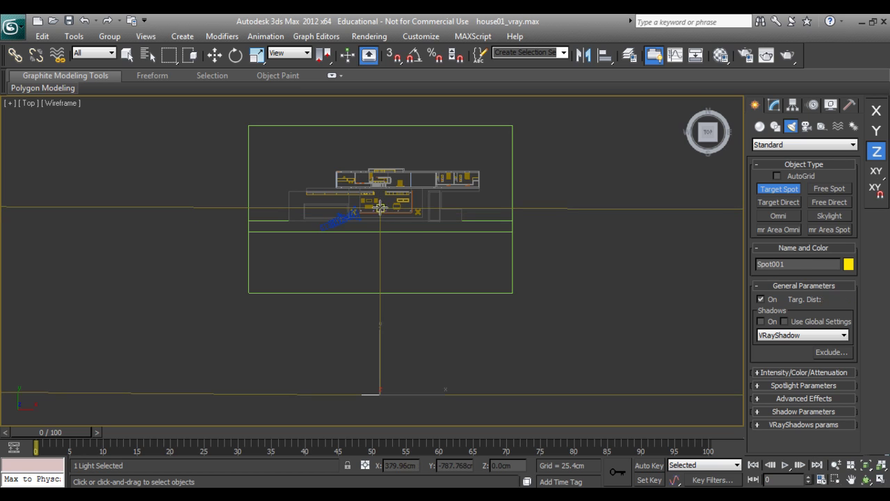
# Set Spot001's hotspot to 30.1 and falloff to 107.8, moving it further south.
pyautogui.click(774, 107)
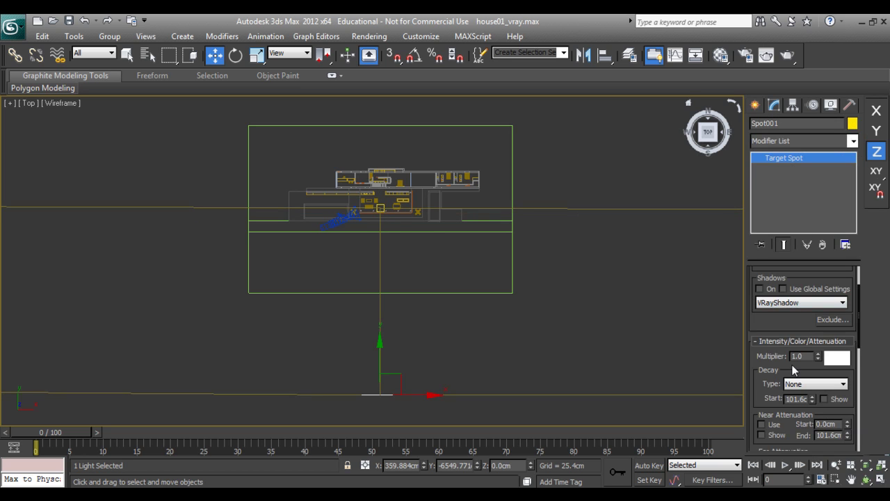
pyautogui.moveTo(794, 363); pyautogui.dragTo(803, 284)
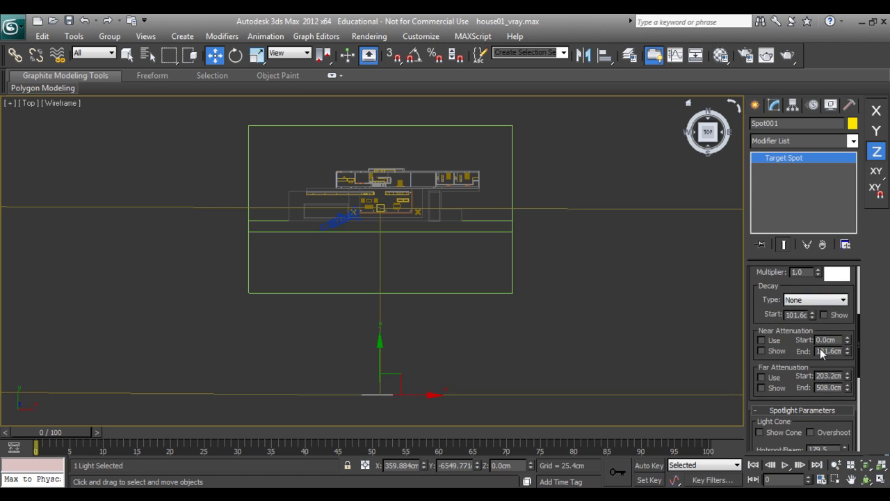
pyautogui.scroll(-2, 794, 353)
pyautogui.moveTo(843, 391); pyautogui.dragTo(855, 353)
pyautogui.moveTo(846, 402); pyautogui.dragTo(870, 337)
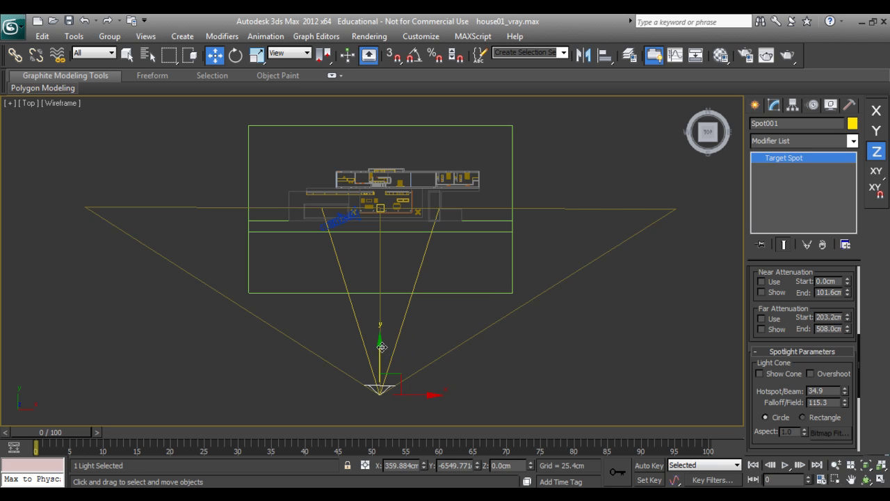
pyautogui.moveTo(380, 344); pyautogui.dragTo(380, 366)
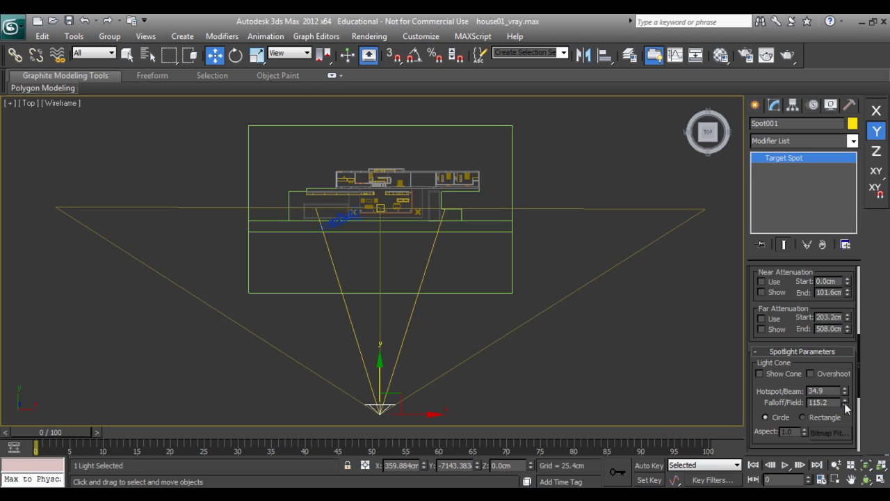
pyautogui.moveTo(844, 403); pyautogui.dragTo(841, 451)
pyautogui.moveTo(845, 391); pyautogui.dragTo(844, 414)
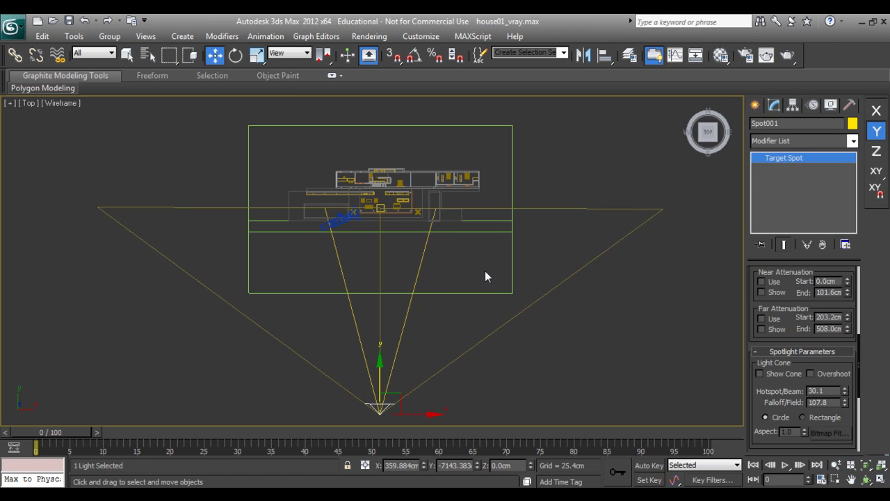
pyautogui.moveTo(484, 270); pyautogui.dragTo(473, 272, button='middle')
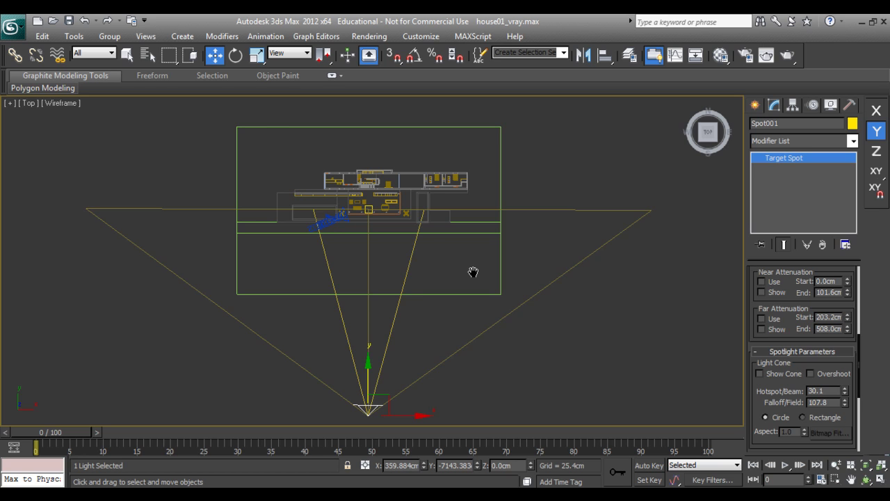
# Switch to Rotate and use Transform Coordinate Center as the pivot.
pyautogui.press('e')
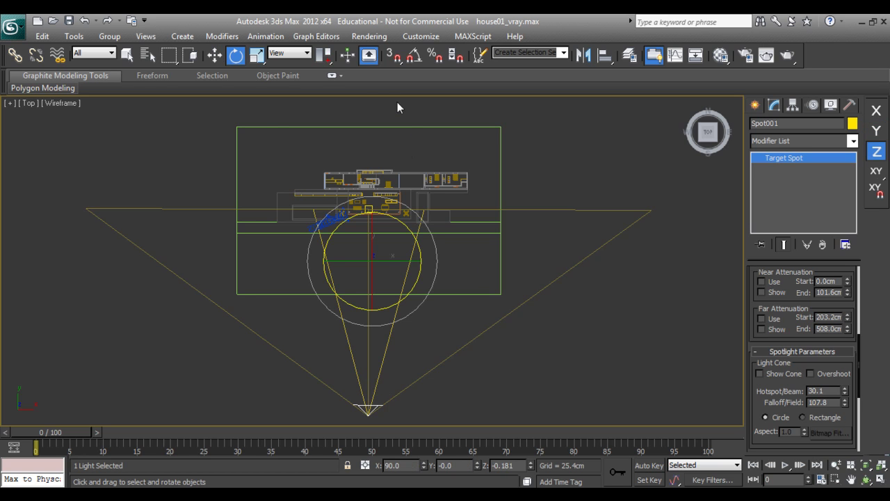
pyautogui.moveTo(327, 61); pyautogui.dragTo(325, 93)
pyautogui.moveTo(494, 195); pyautogui.dragTo(505, 246, button='middle')
pyautogui.scroll(-5, 503, 230)
pyautogui.scroll(2, 507, 240)
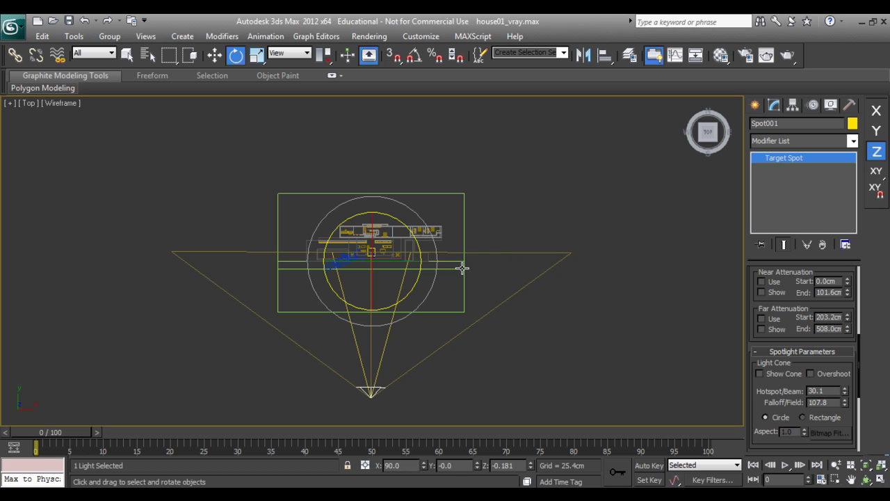
# Clone instanced spotlights at 90° steps so they aim at the house from east, north and west.
pyautogui.keyDown('shift'); pyautogui.moveTo(417, 283); pyautogui.dragTo(419, 154); pyautogui.keyUp('shift')
pyautogui.click(496, 312)
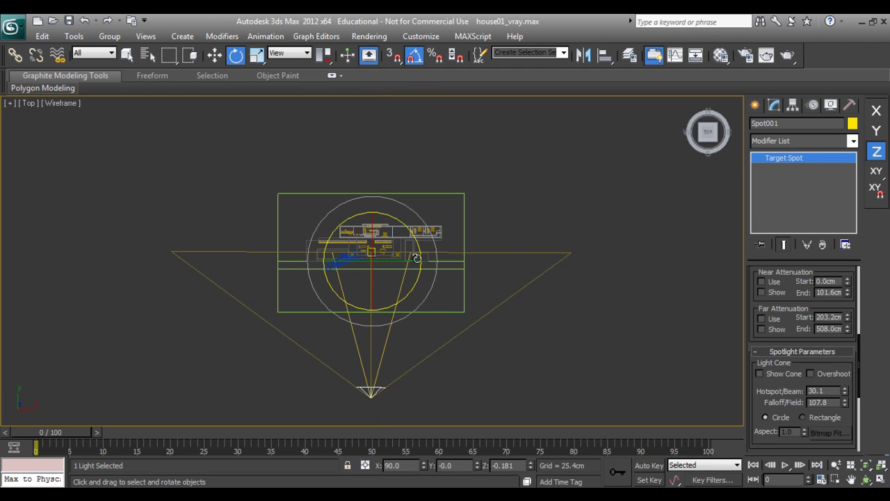
pyautogui.keyDown('shift'); pyautogui.moveTo(420, 275); pyautogui.dragTo(425, 216); pyautogui.keyUp('shift')
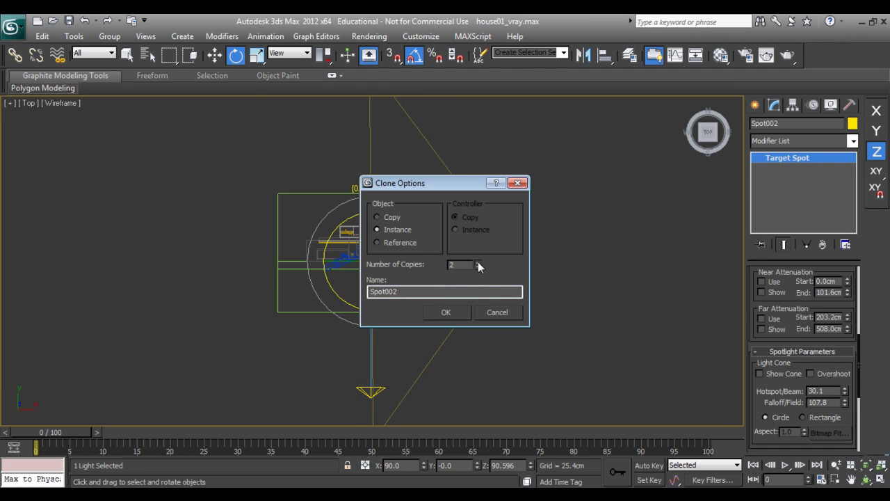
pyautogui.click(456, 310)
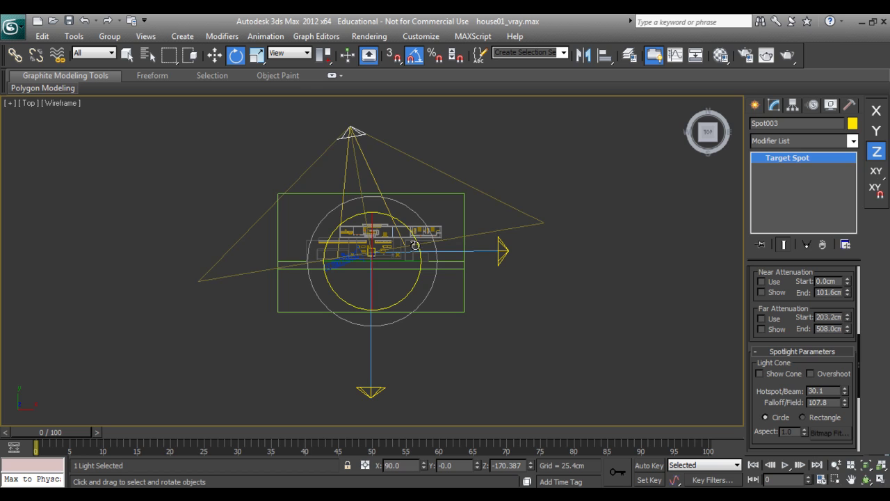
pyautogui.moveTo(418, 247)
pyautogui.mouseDown()
pyautogui.moveTo(421, 239)
pyautogui.moveTo(422, 247)
pyautogui.mouseUp()
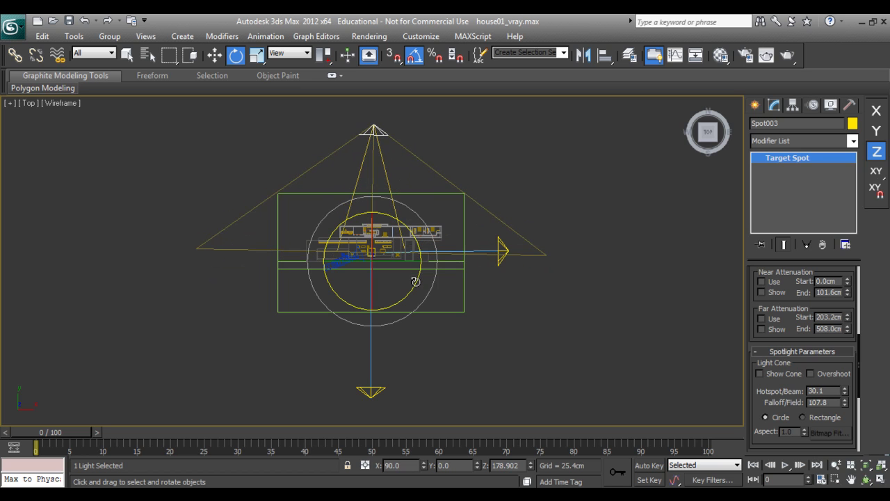
pyautogui.keyDown('shift'); pyautogui.moveTo(414, 283); pyautogui.dragTo(422, 228); pyautogui.keyUp('shift')
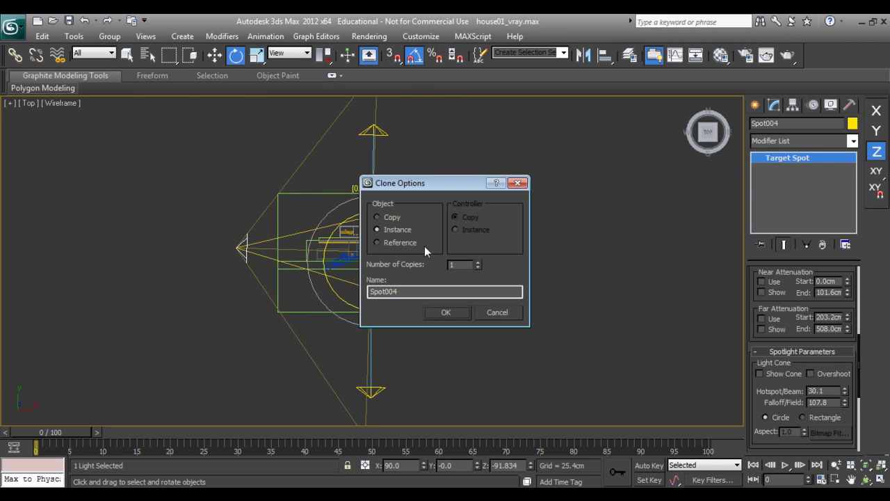
# Add instanced diagonal spotlights Spot004 to Spot007 around the house.
pyautogui.click(449, 314)
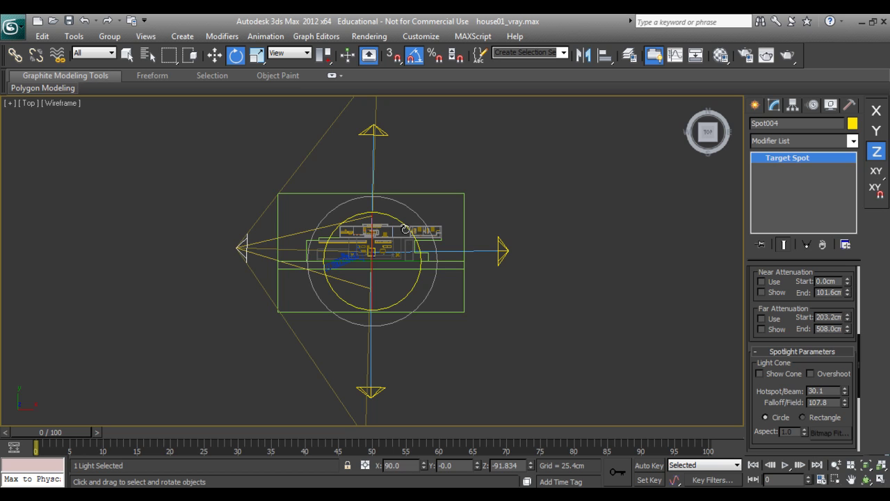
pyautogui.moveTo(405, 229)
pyautogui.keyDown('shift'); pyautogui.mouseDown()
pyautogui.moveTo(426, 259)
pyautogui.moveTo(433, 249)
pyautogui.moveTo(429, 271)
pyautogui.mouseUp(); pyautogui.keyUp('shift')
pyautogui.click(449, 310)
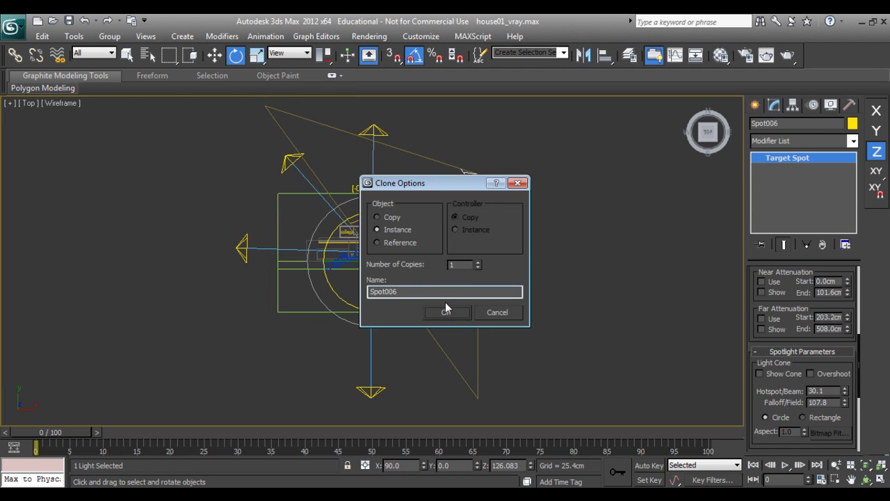
pyautogui.click(447, 311)
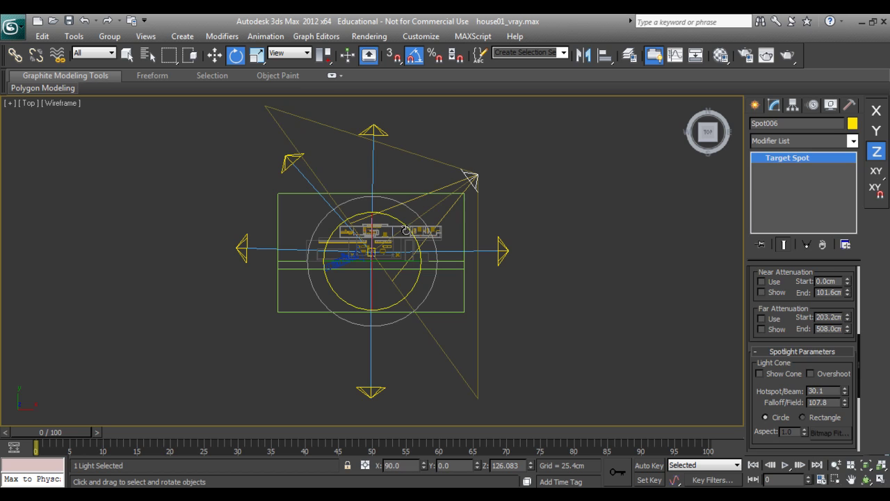
pyautogui.keyDown('shift'); pyautogui.moveTo(405, 229); pyautogui.dragTo(435, 281); pyautogui.keyUp('shift')
pyautogui.click(449, 313)
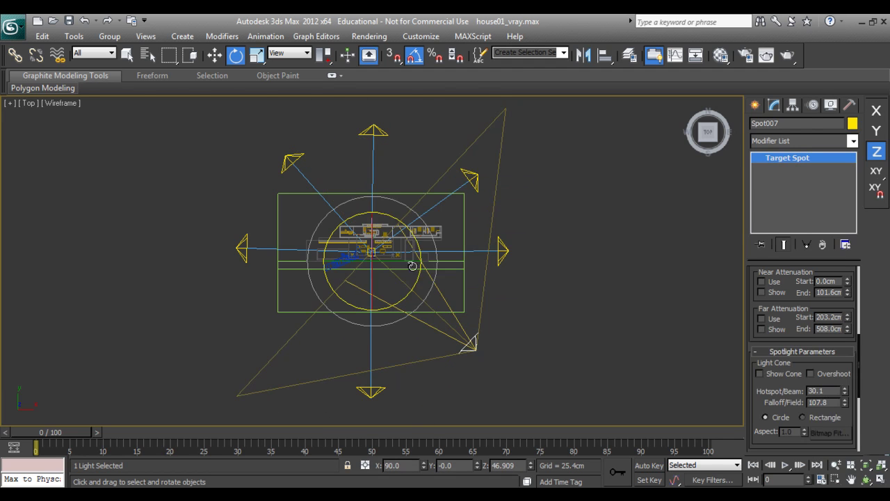
# Add the lower-left diagonal Spot008, then select two spotlights to check their heights.
pyautogui.keyDown('shift'); pyautogui.moveTo(398, 217); pyautogui.dragTo(441, 267); pyautogui.keyUp('shift')
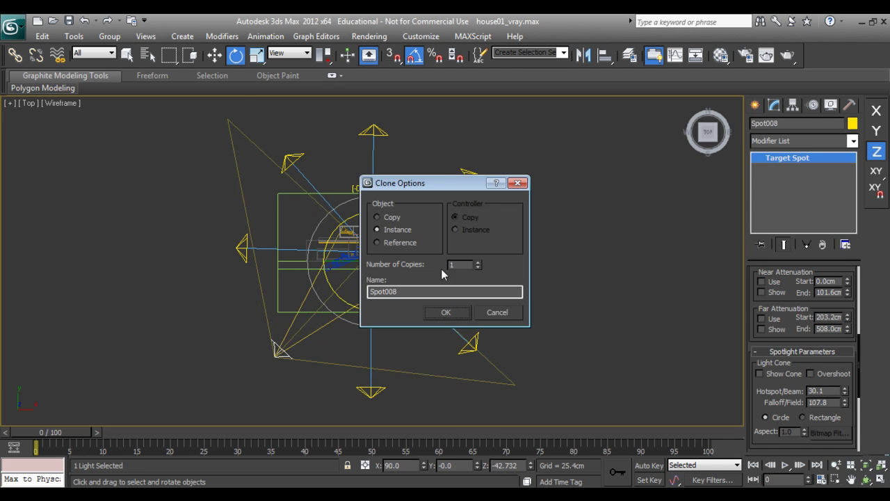
pyautogui.click(446, 313)
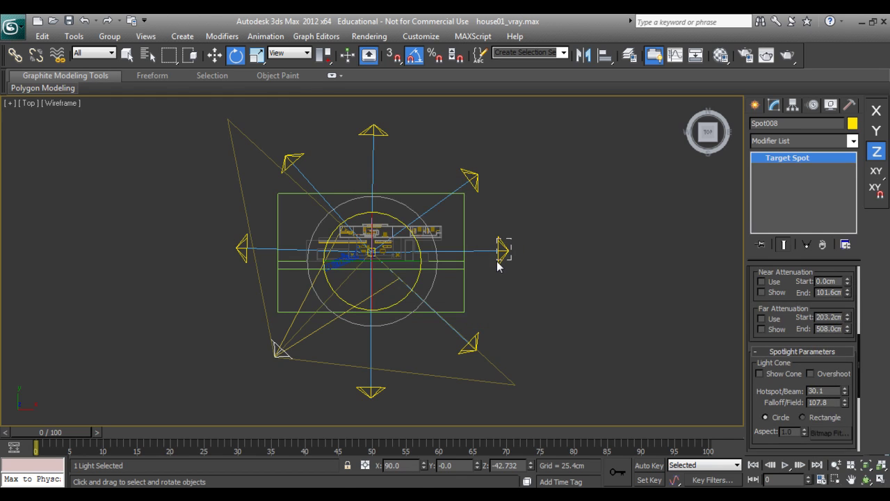
pyautogui.click(498, 267)
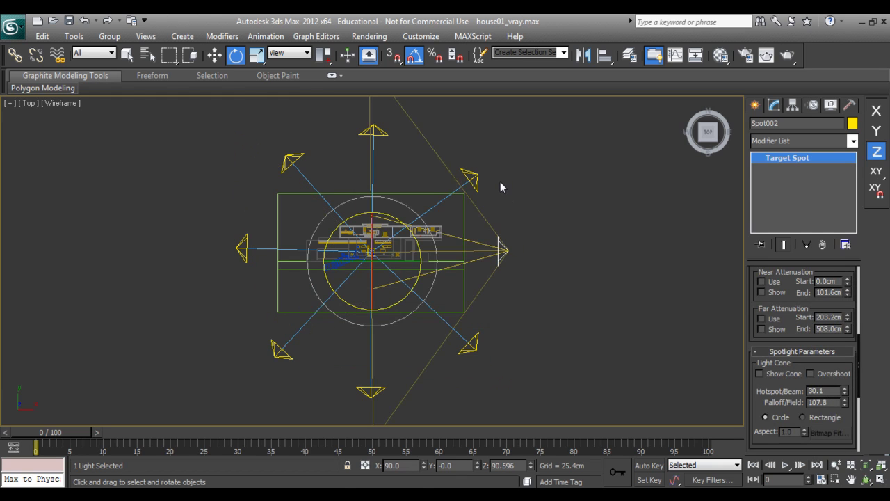
pyautogui.click(476, 174)
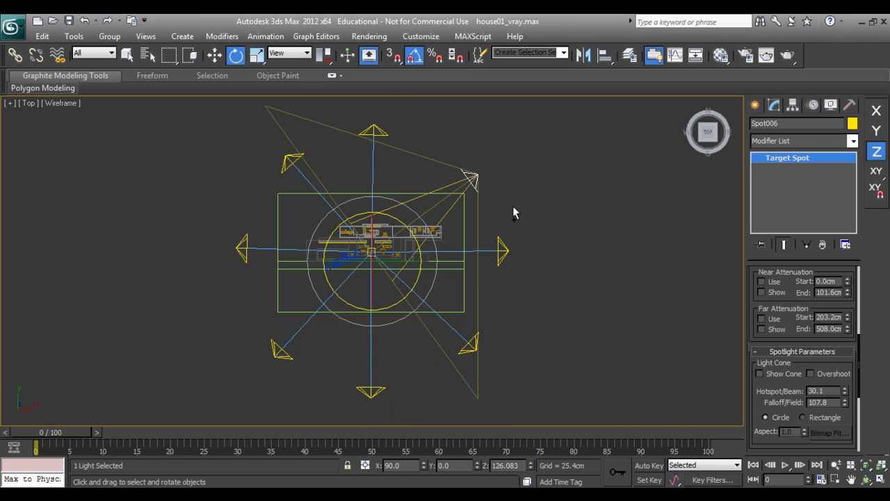
# Select all eight spotlights in the ring.
pyautogui.keyDown('ctrl'); pyautogui.click(502, 248); pyautogui.keyUp('ctrl')
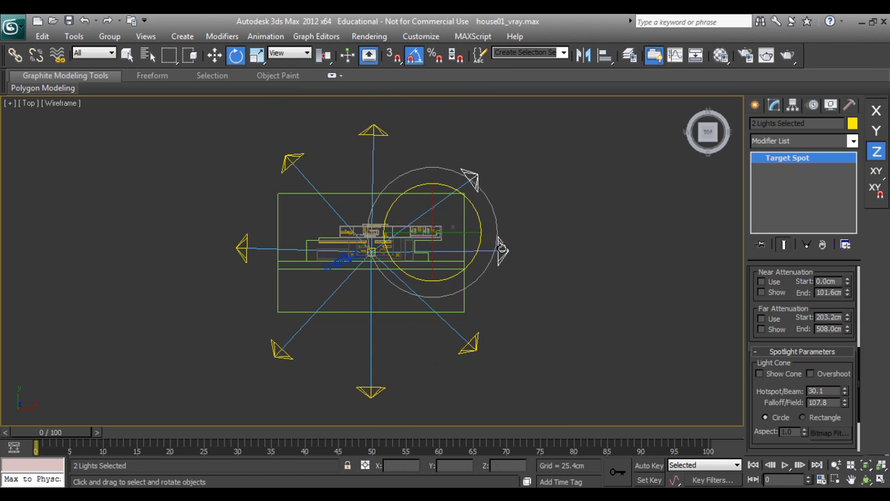
pyautogui.keyDown('ctrl'); pyautogui.click(373, 131); pyautogui.keyUp('ctrl')
pyautogui.keyDown('ctrl'); pyautogui.click(293, 160); pyautogui.keyUp('ctrl')
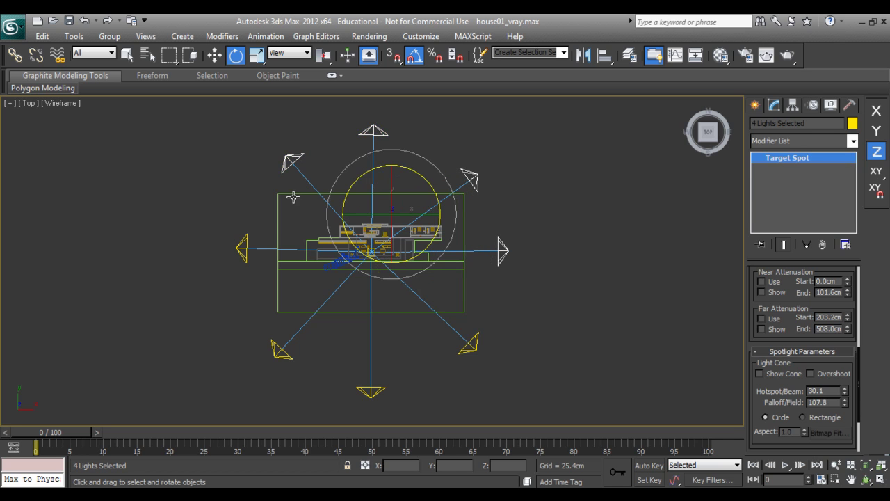
pyautogui.keyDown('ctrl'); pyautogui.click(245, 248); pyautogui.keyUp('ctrl')
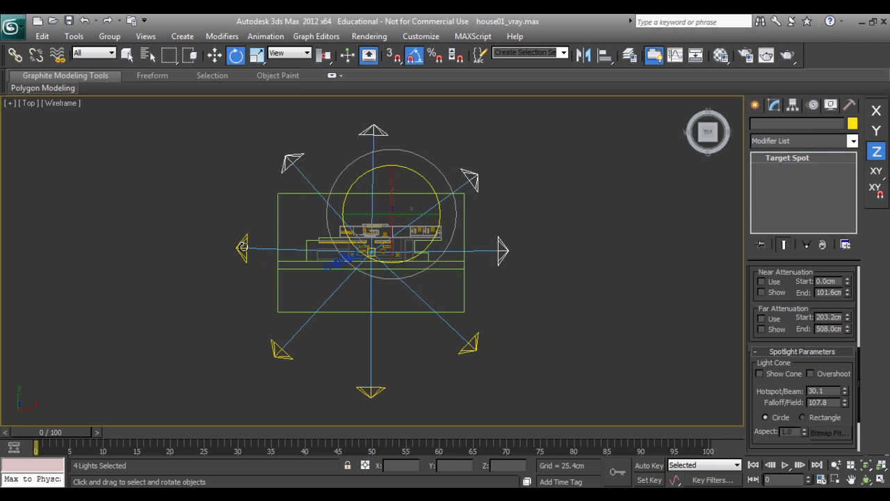
pyautogui.keyDown('ctrl'); pyautogui.click(277, 349); pyautogui.keyUp('ctrl')
pyautogui.keyDown('ctrl'); pyautogui.click(367, 391); pyautogui.keyUp('ctrl')
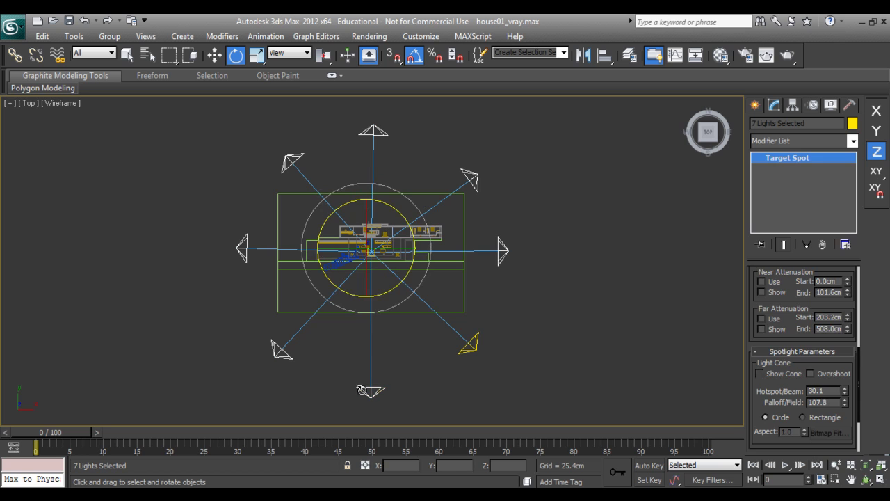
pyautogui.keyDown('ctrl'); pyautogui.click(465, 346); pyautogui.keyUp('ctrl')
# In Left view, raise the eight spotlights above the house and clone a copied ring higher.
pyautogui.press('l')
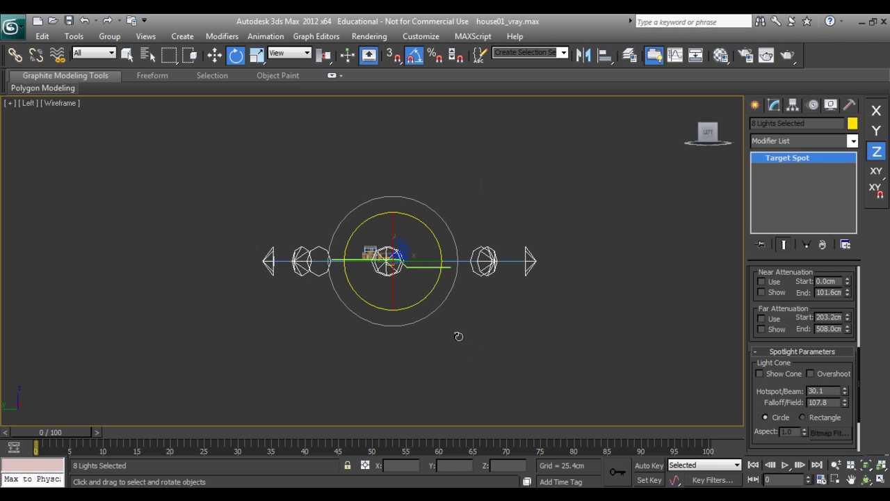
pyautogui.moveTo(480, 307); pyautogui.dragTo(473, 325, button='middle')
pyautogui.press('w')
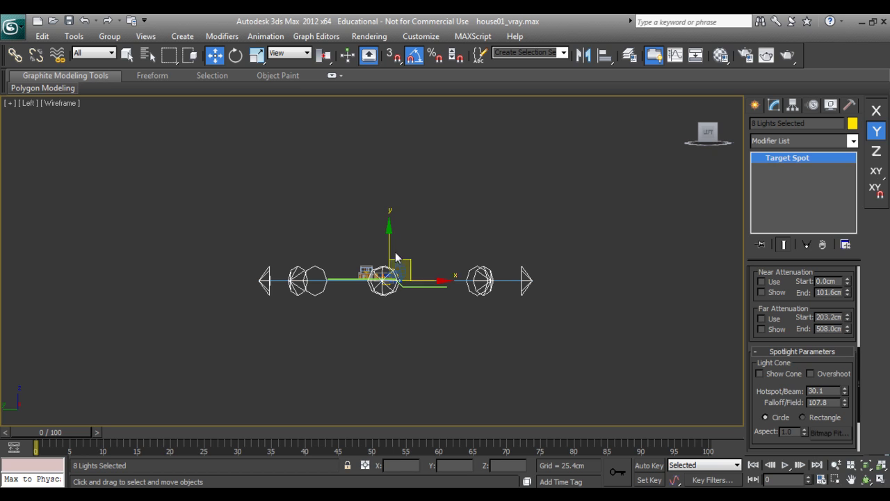
pyautogui.moveTo(390, 235); pyautogui.dragTo(392, 218)
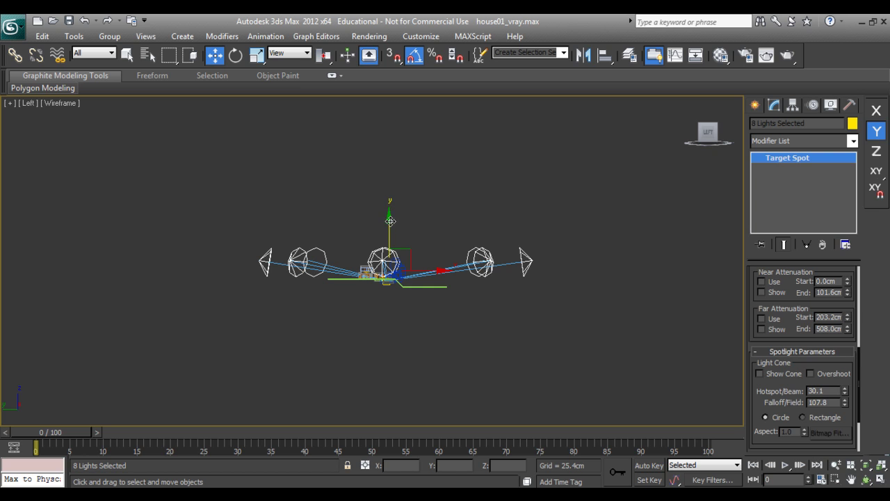
pyautogui.moveTo(390, 221)
pyautogui.keyDown('shift'); pyautogui.mouseDown()
pyautogui.moveTo(398, 181)
pyautogui.moveTo(407, 200)
pyautogui.mouseUp(); pyautogui.keyUp('shift')
pyautogui.click(444, 311)
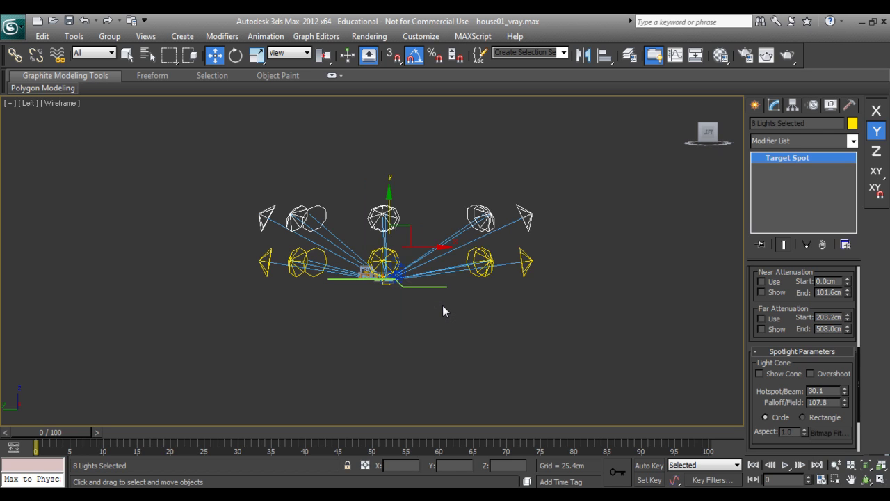
# Rotate the upper ring -25° on Z, lift it slightly, and scale it to 94% in XY.
pyautogui.press('t')
pyautogui.press('e')
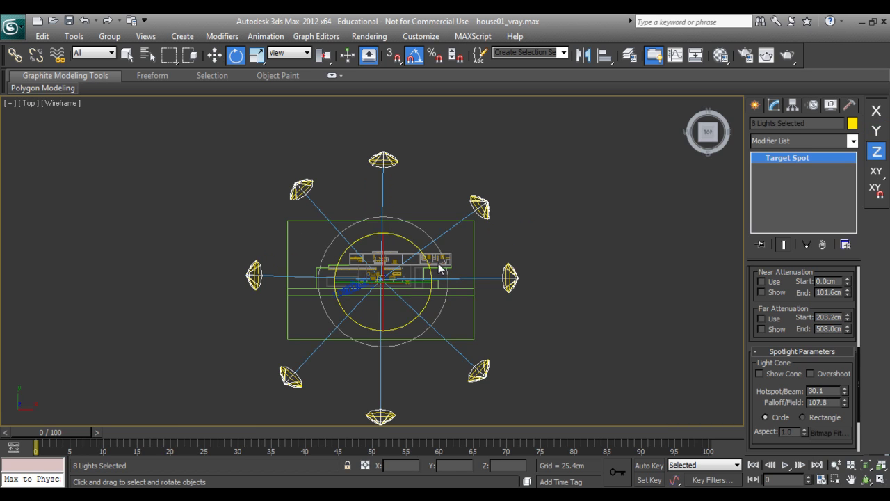
pyautogui.keyDown('shift'); pyautogui.moveTo(416, 248); pyautogui.dragTo(426, 260); pyautogui.keyUp('shift')
pyautogui.press('l')
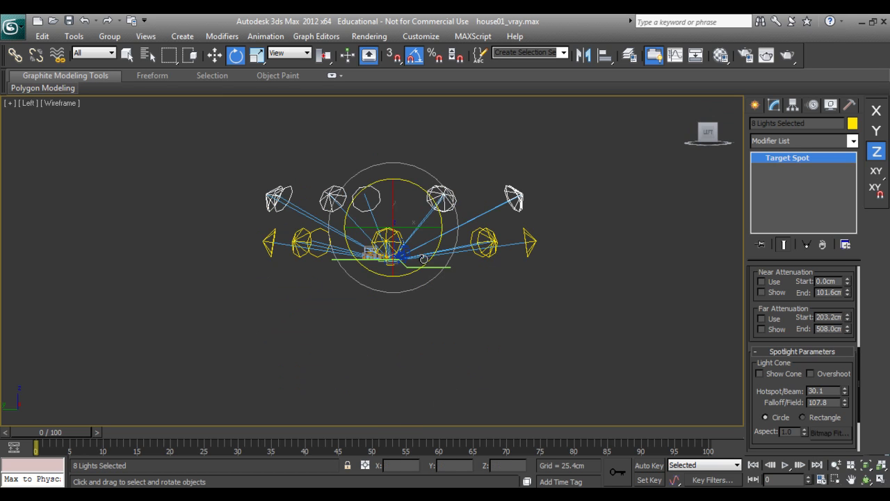
pyautogui.press('w')
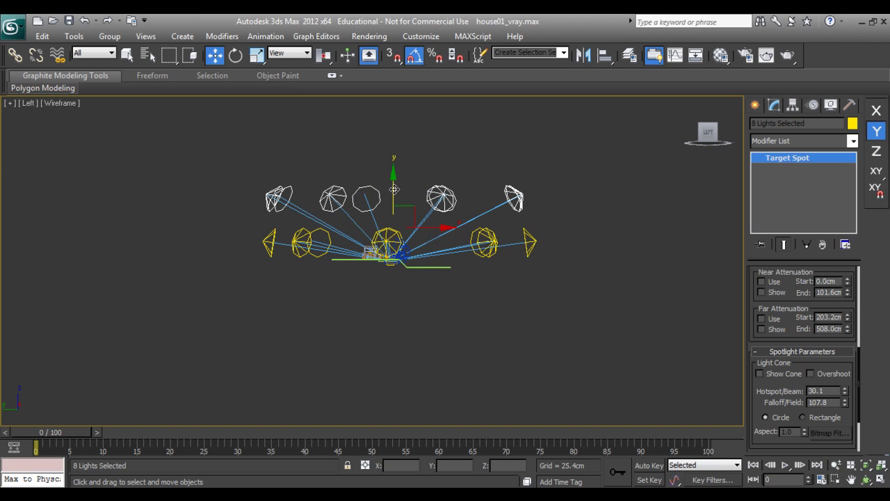
pyautogui.moveTo(393, 189); pyautogui.dragTo(391, 181)
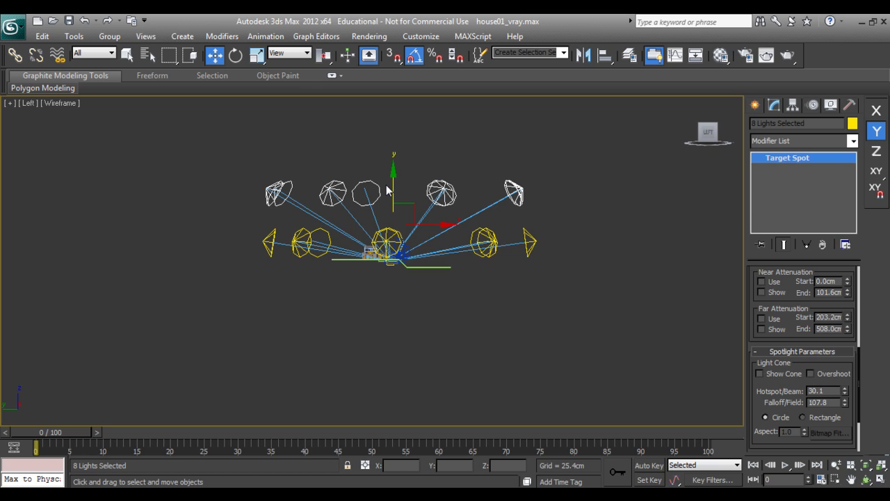
pyautogui.press('t')
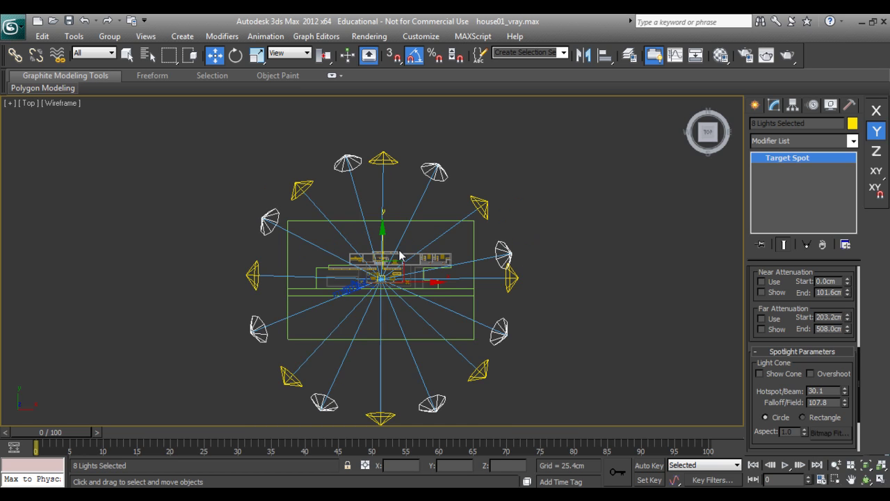
pyautogui.press('r')
pyautogui.moveTo(404, 262); pyautogui.dragTo(402, 273)
# In Left view, clone the upper spotlight ring as a third ring higher up.
pyautogui.press('l')
pyautogui.press('w')
pyautogui.moveTo(411, 267); pyautogui.dragTo(411, 289, button='middle')
pyautogui.press('F6')
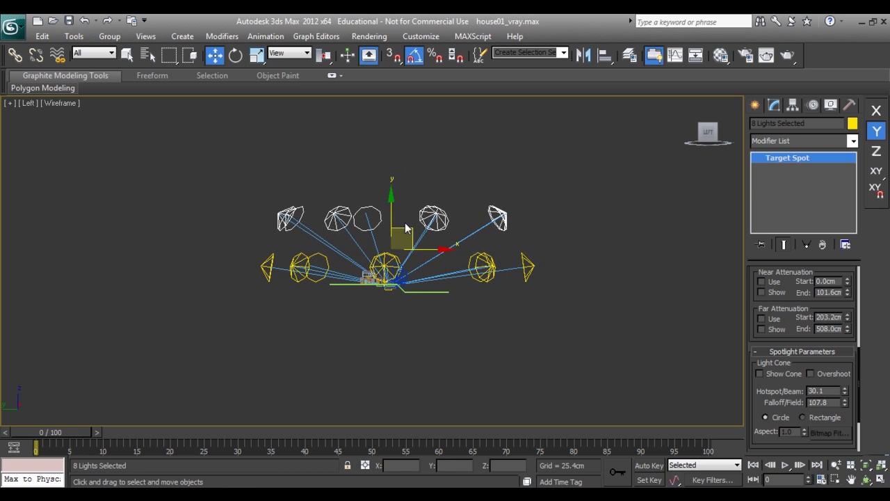
pyautogui.keyDown('shift'); pyautogui.moveTo(393, 200); pyautogui.dragTo(392, 147); pyautogui.keyUp('shift')
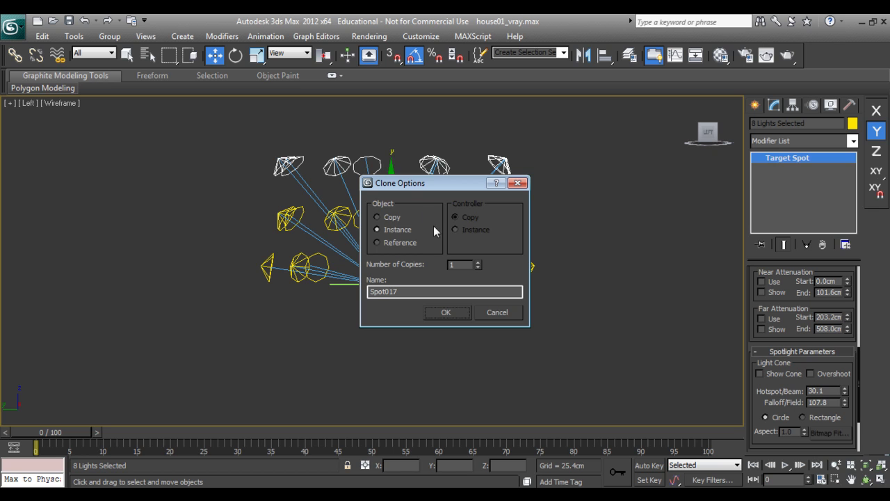
pyautogui.click(445, 313)
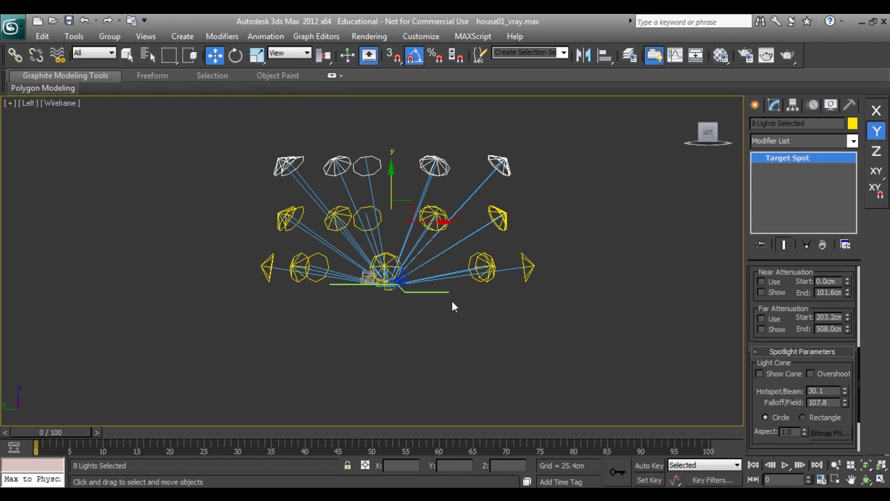
# Rotate the new third ring -25° on Z in Top view.
pyautogui.press('t')
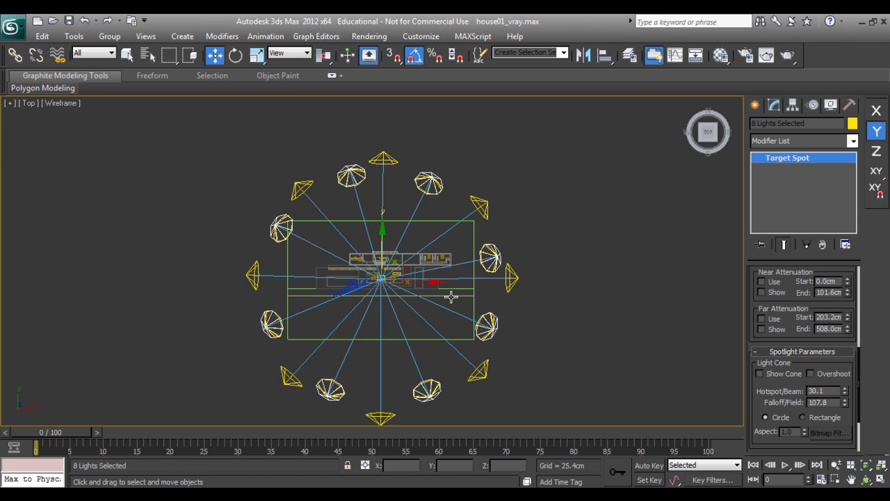
pyautogui.press('e')
pyautogui.moveTo(415, 250); pyautogui.dragTo(428, 262)
# Scale the top ring to 88% in XY and widen Spot009's falloff to 117.6.
pyautogui.press('r')
pyautogui.press('r')
pyautogui.moveTo(409, 266); pyautogui.dragTo(395, 292)
pyautogui.click(487, 261)
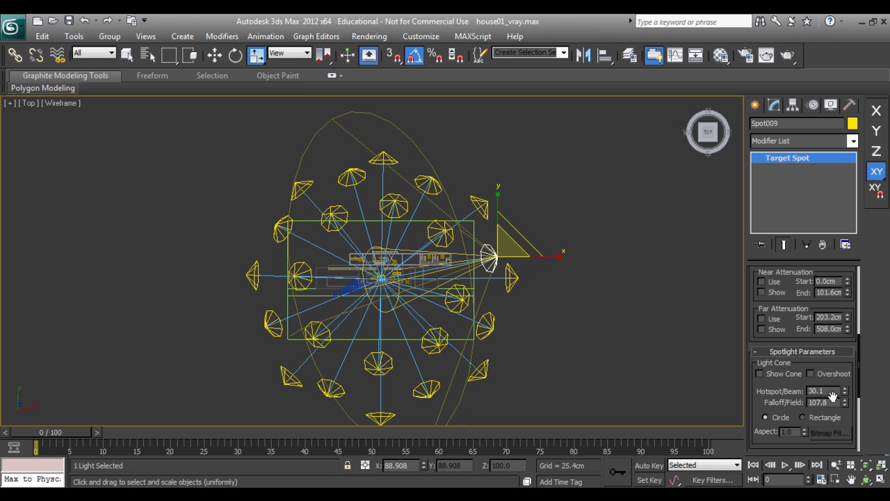
pyautogui.moveTo(840, 381); pyautogui.dragTo(825, 335)
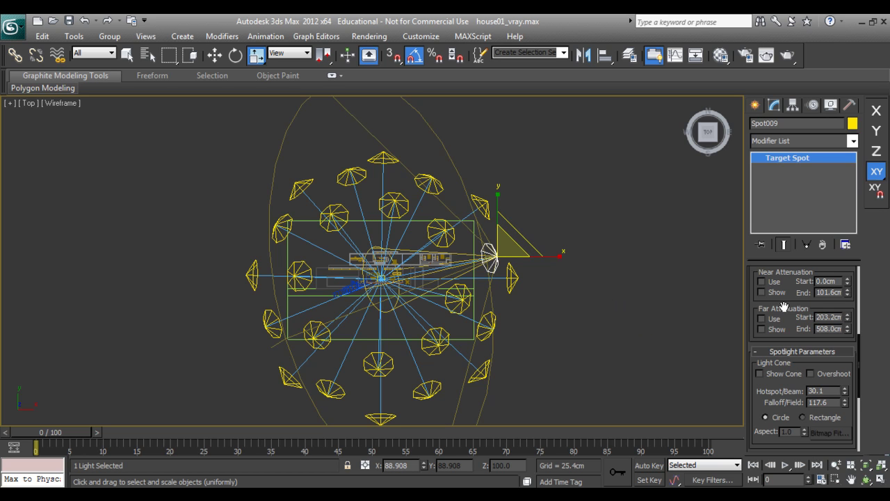
# Set the spotlights' intensity multiplier to 0.1.
pyautogui.scroll(5, 793, 291)
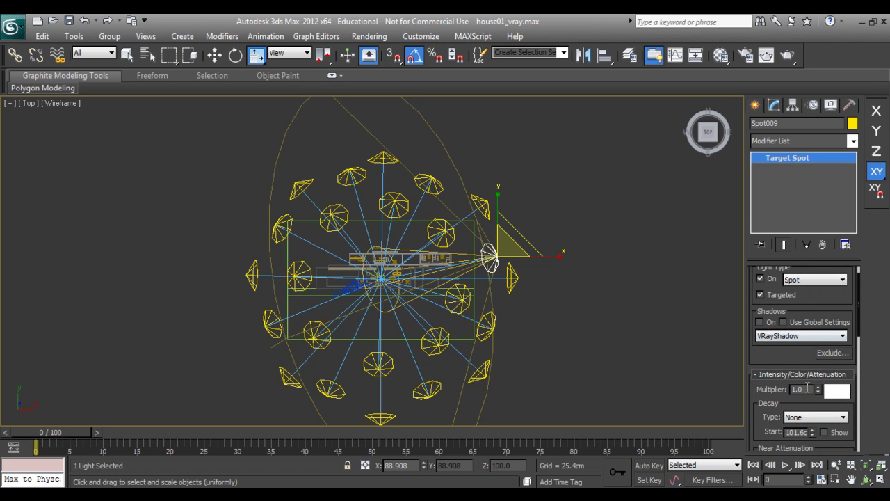
pyautogui.moveTo(806, 389); pyautogui.dragTo(757, 389)
pyautogui.write('0.1')
pyautogui.press('Return')
pyautogui.click(755, 105)
pyautogui.moveTo(554, 309); pyautogui.dragTo(553, 275, button='middle')
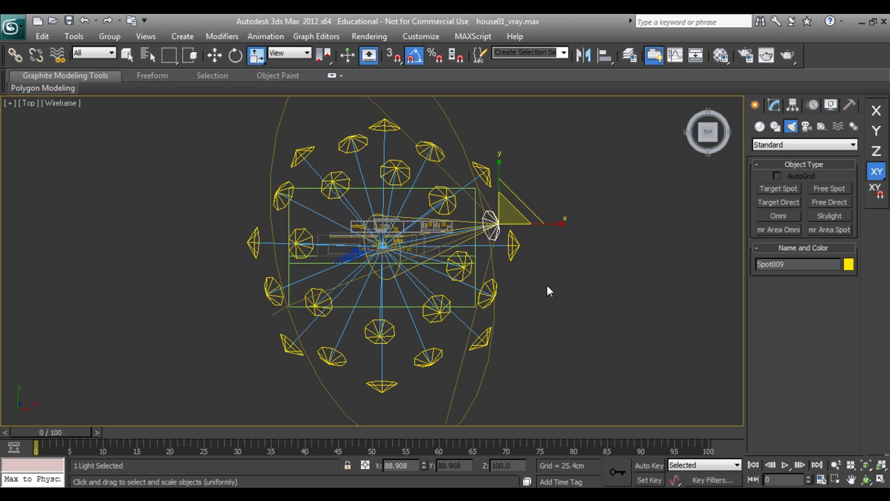
# Deselect, zoom out, and drag a Target Direct light from the lower left toward the house.
pyautogui.click(538, 282)
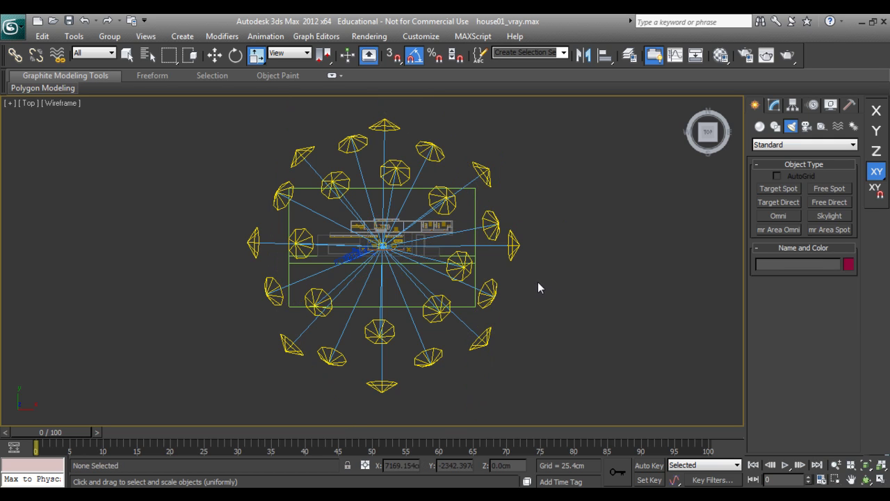
pyautogui.scroll(-3, 495, 265)
pyautogui.scroll(8, 466, 270)
pyautogui.scroll(-4, 459, 286)
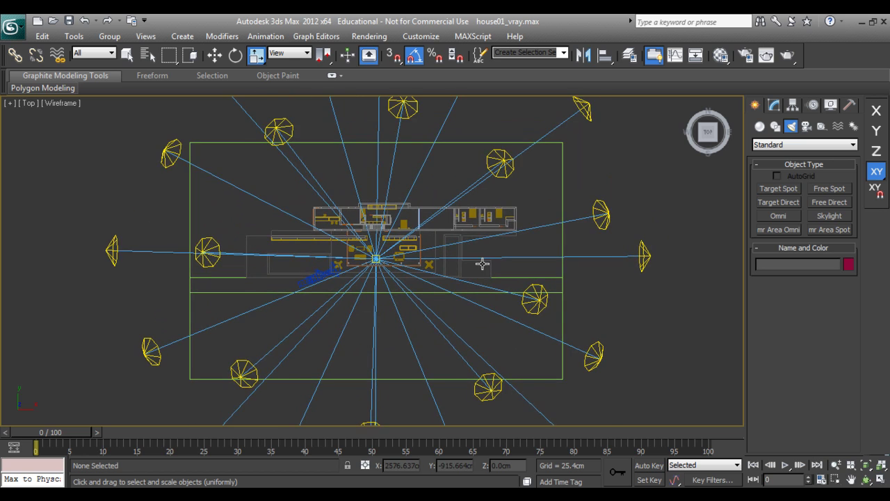
pyautogui.scroll(-3, 417, 306)
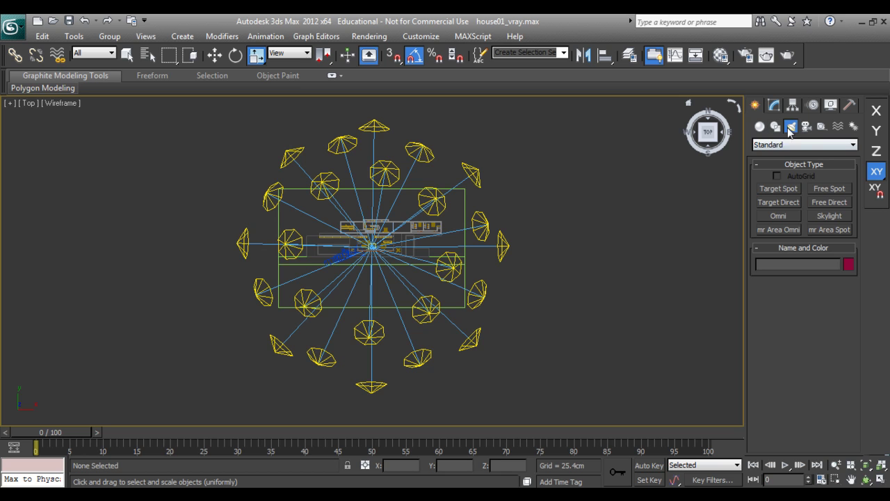
pyautogui.click(787, 203)
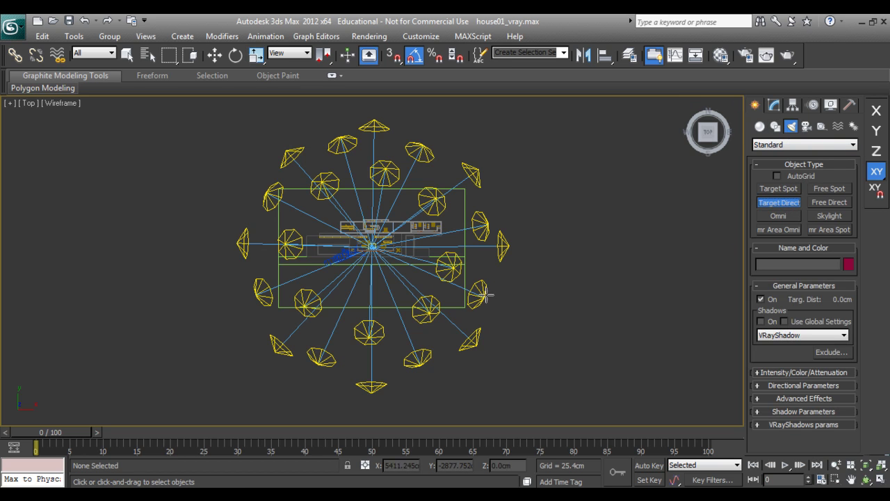
pyautogui.moveTo(208, 330); pyautogui.dragTo(372, 243)
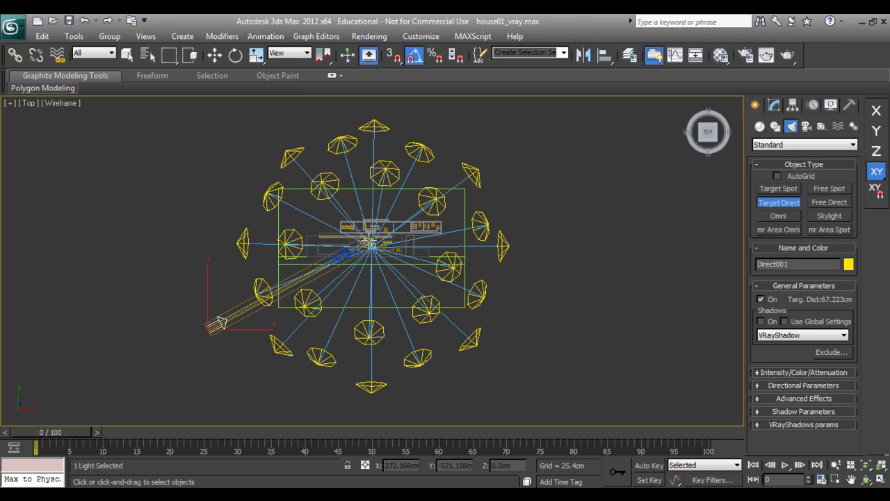
pyautogui.rightClick(282, 299)
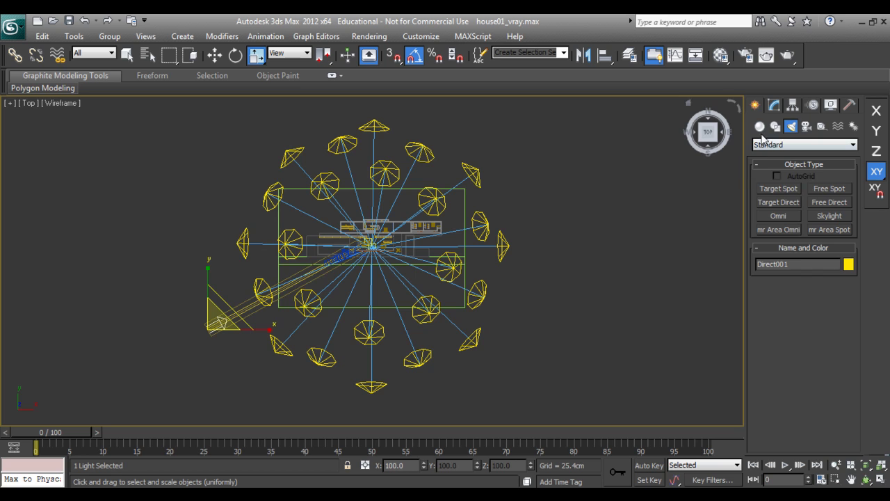
pyautogui.click(774, 105)
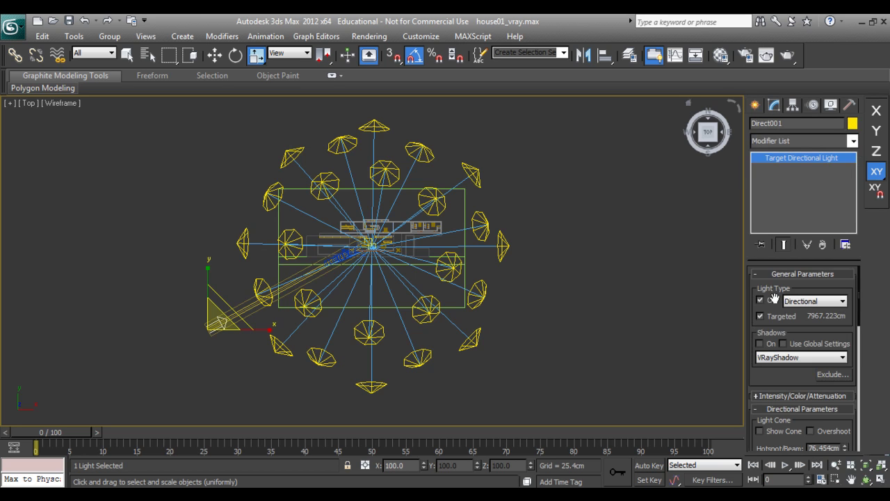
# Enable shadows on Direct001 and widen its falloff to 5449.824 cm.
pyautogui.click(760, 344)
pyautogui.moveTo(776, 377); pyautogui.dragTo(771, 286)
pyautogui.scroll(-5, 771, 286)
pyautogui.scroll(4, 809, 370)
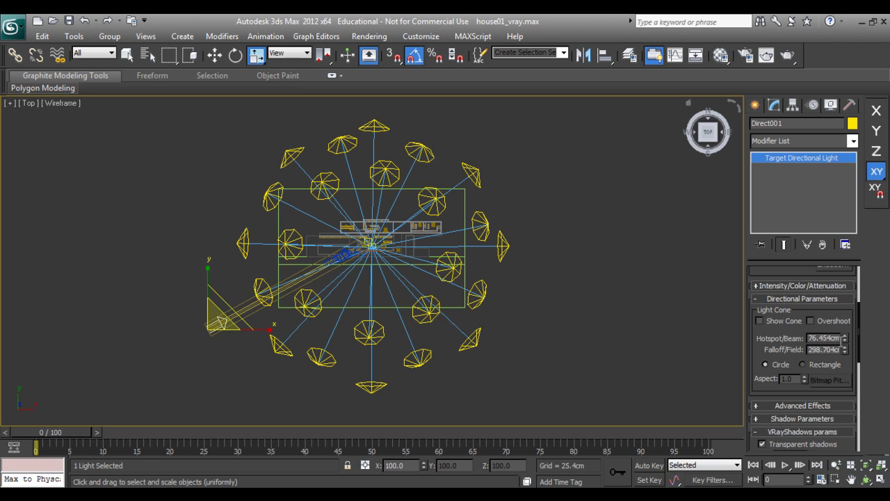
pyautogui.moveTo(845, 350); pyautogui.dragTo(867, 105)
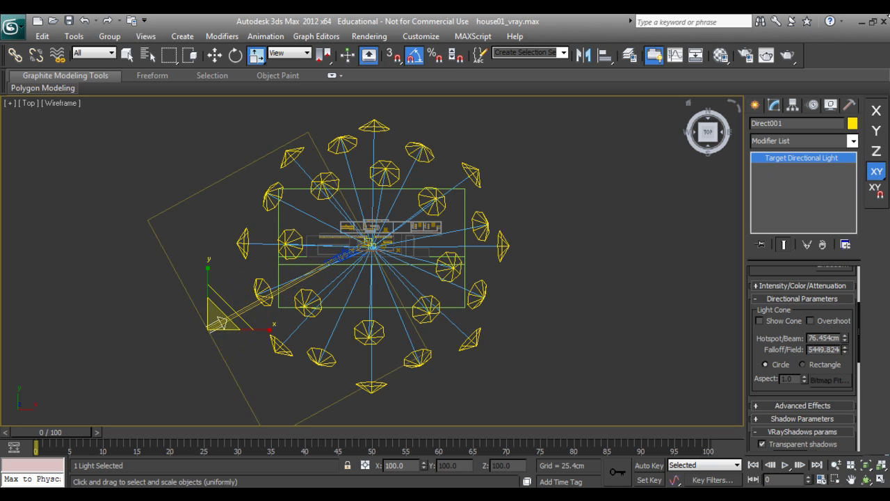
pyautogui.scroll(-2, 423, 232)
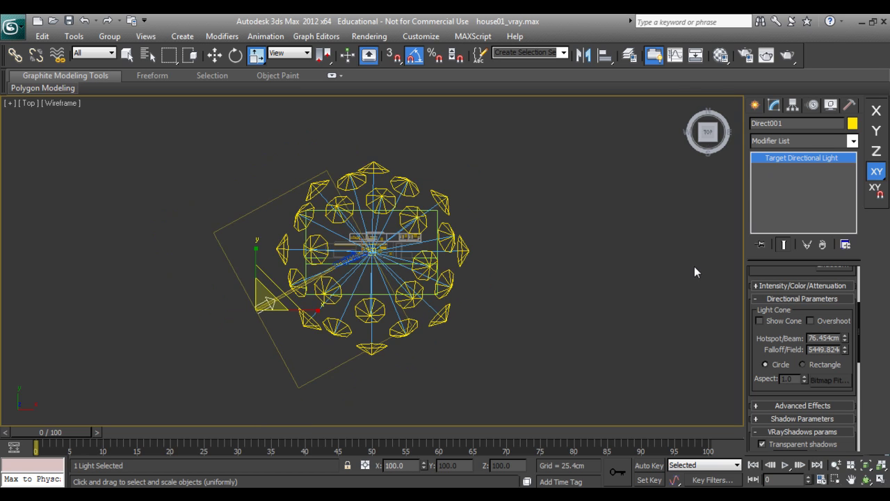
# Enlarge Direct001's falloff to 6224.524 cm and lift the light upward in Left view.
pyautogui.click(845, 347)
pyautogui.moveTo(846, 349); pyautogui.dragTo(447, 241)
pyautogui.press('l')
pyautogui.moveTo(476, 280); pyautogui.dragTo(469, 305, button='middle')
pyautogui.press('w')
pyautogui.moveTo(434, 254); pyautogui.dragTo(427, 174)
# Check the light rig in Perspective, then raise the light further to Z 5320.875.
pyautogui.press('p')
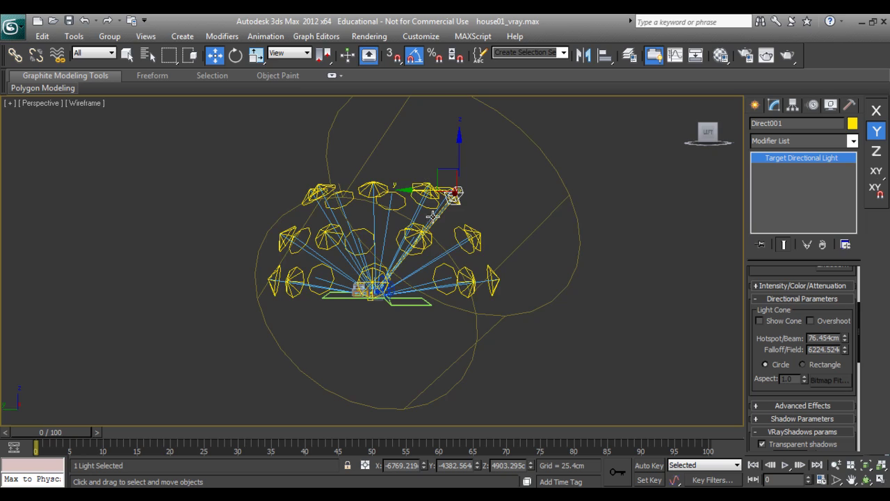
pyautogui.keyDown('alt'); pyautogui.moveTo(450, 254); pyautogui.dragTo(501, 285, button='middle'); pyautogui.keyUp('alt')
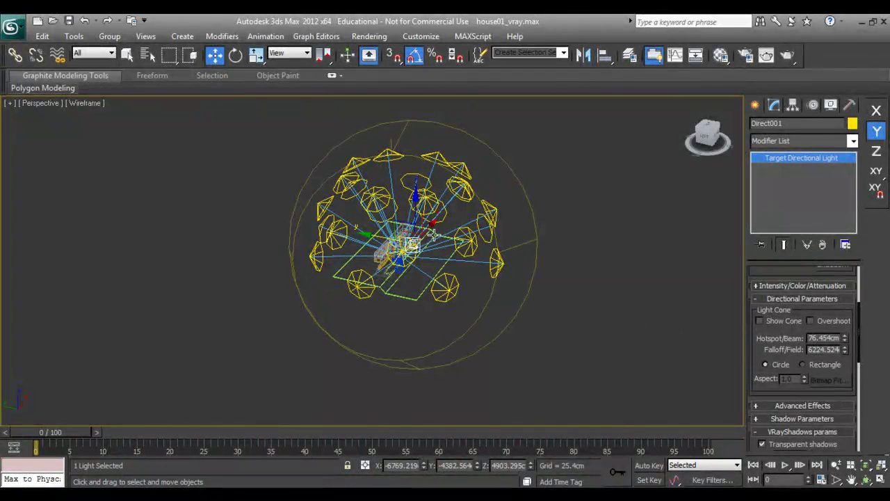
pyautogui.keyDown('alt'); pyautogui.moveTo(440, 244); pyautogui.dragTo(505, 284, button='middle'); pyautogui.keyUp('alt')
pyautogui.press('l')
pyautogui.press('z')
pyautogui.moveTo(409, 214); pyautogui.dragTo(409, 206)
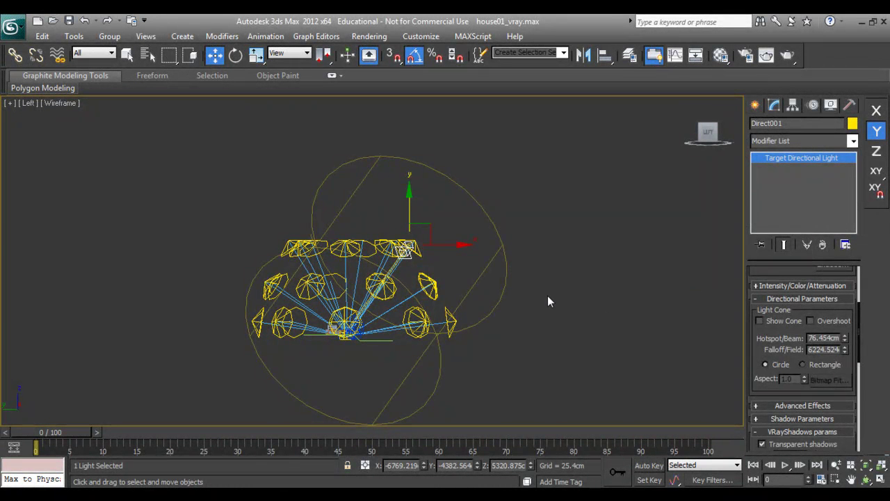
# Set the viewport to look through Direct001 with Set View to Selected Light.
pyautogui.rightClick(539, 252)
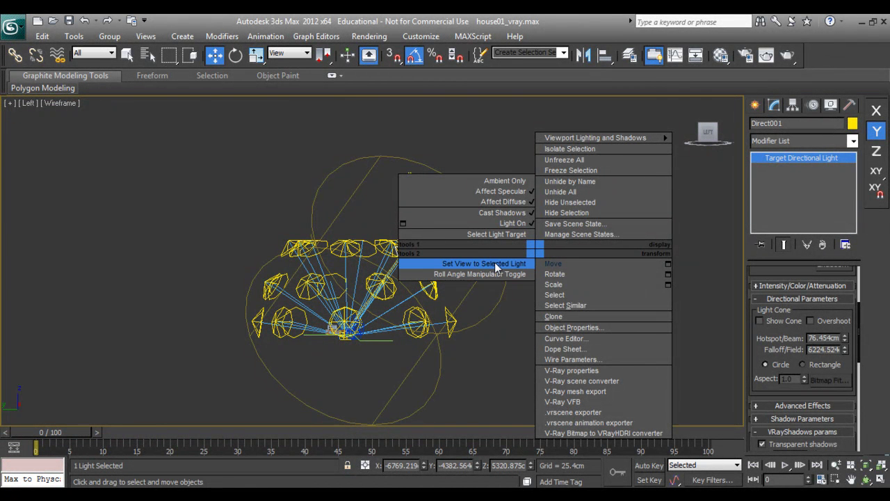
pyautogui.click(495, 262)
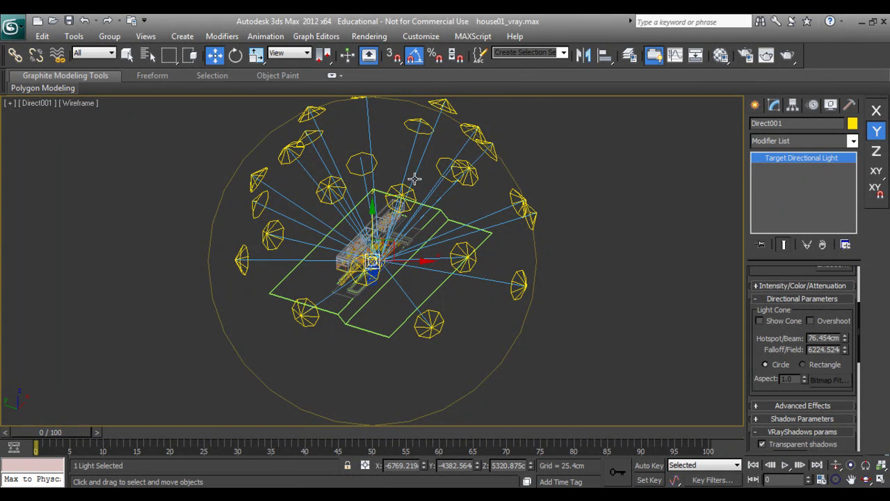
# Switch the viewport to a shaded Camera001 view.
pyautogui.press('p')
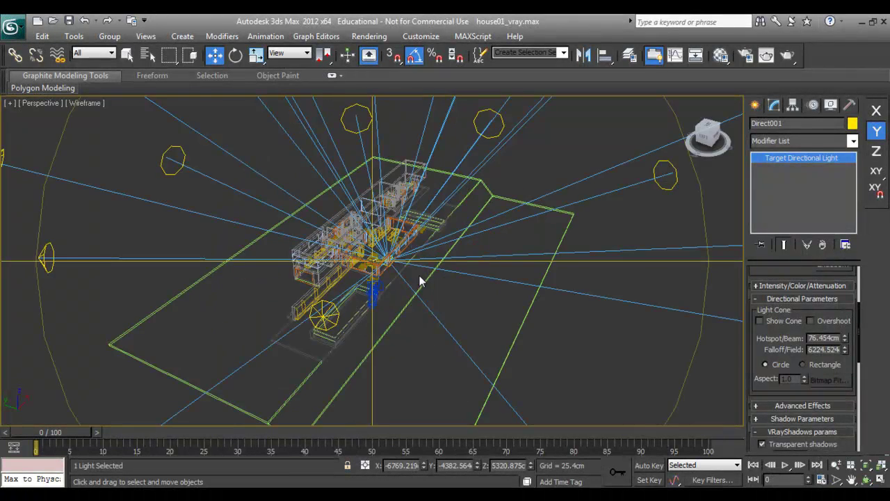
pyautogui.keyDown('alt'); pyautogui.moveTo(439, 298); pyautogui.dragTo(382, 288, button='middle'); pyautogui.keyUp('alt')
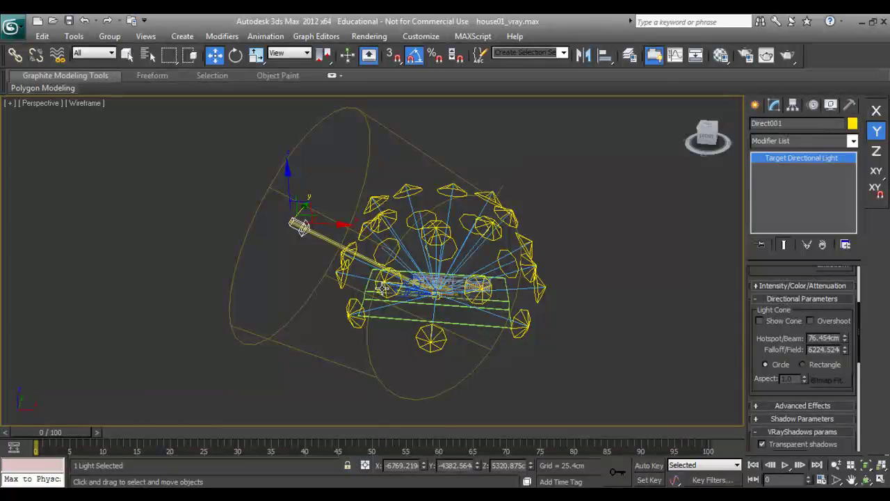
pyautogui.press('c')
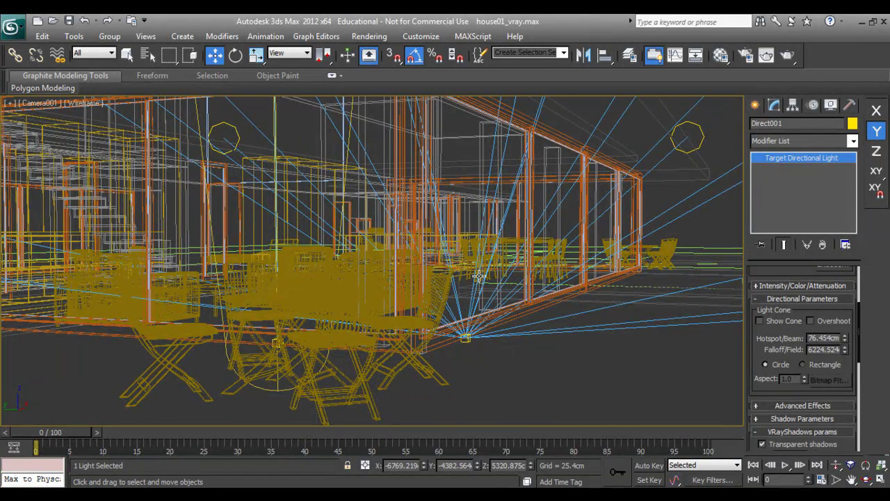
pyautogui.press('F3')
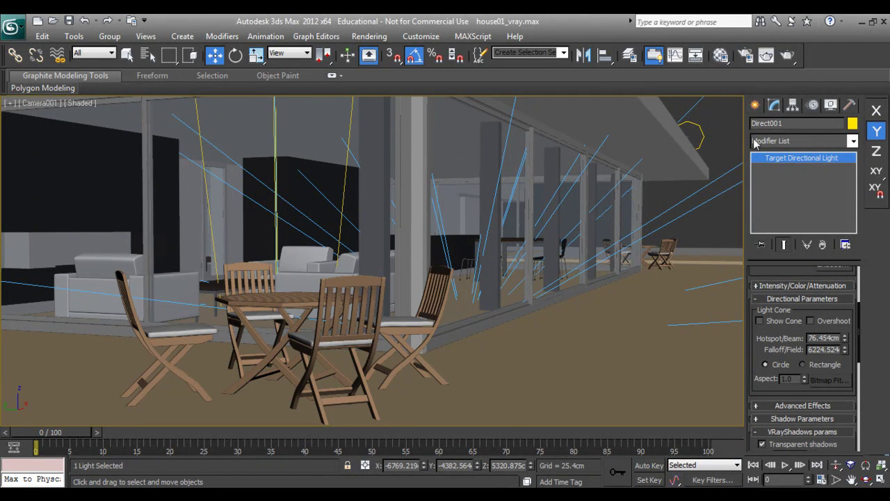
# In Render Setup, temporarily assign Default Scanline as the production renderer.
pyautogui.click(756, 105)
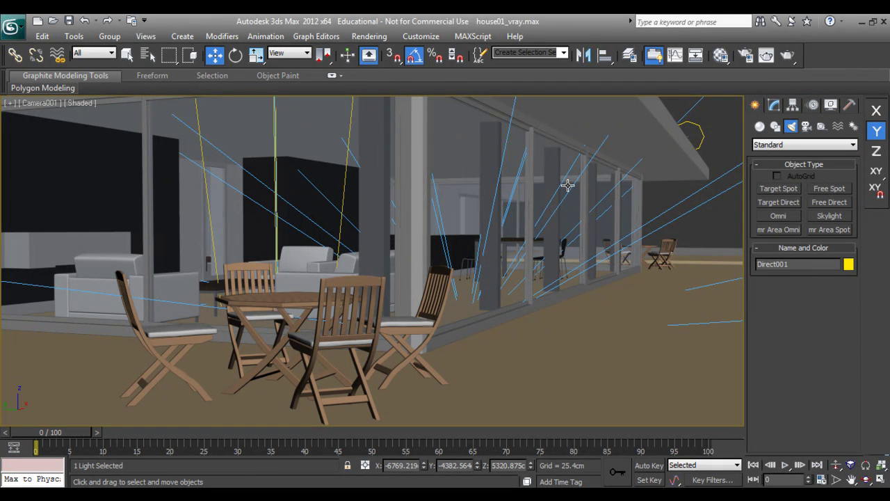
pyautogui.click(745, 56)
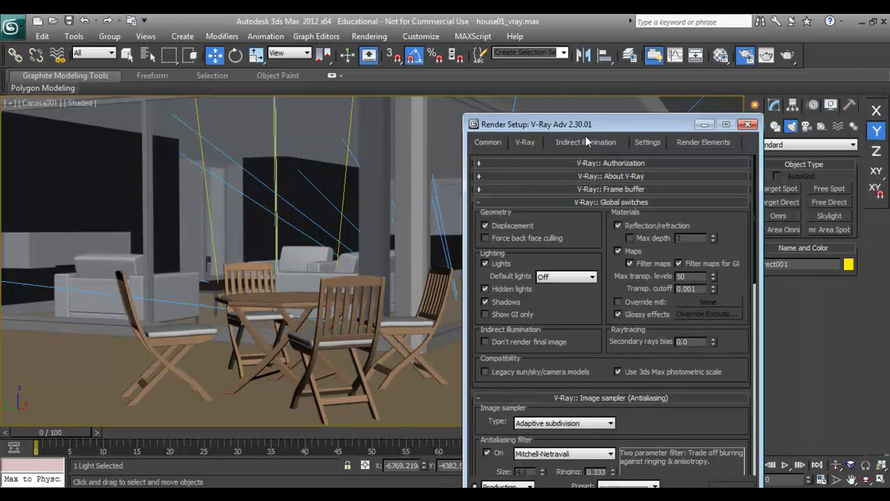
pyautogui.moveTo(591, 131); pyautogui.dragTo(565, 94)
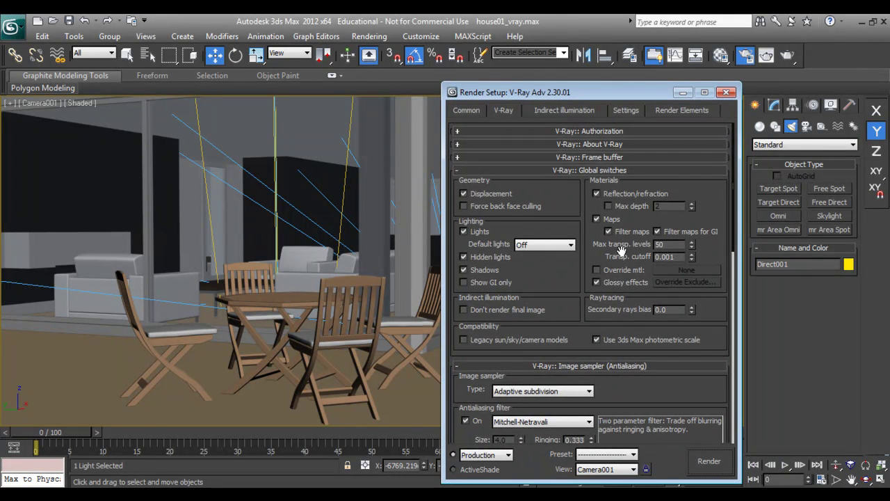
pyautogui.click(473, 113)
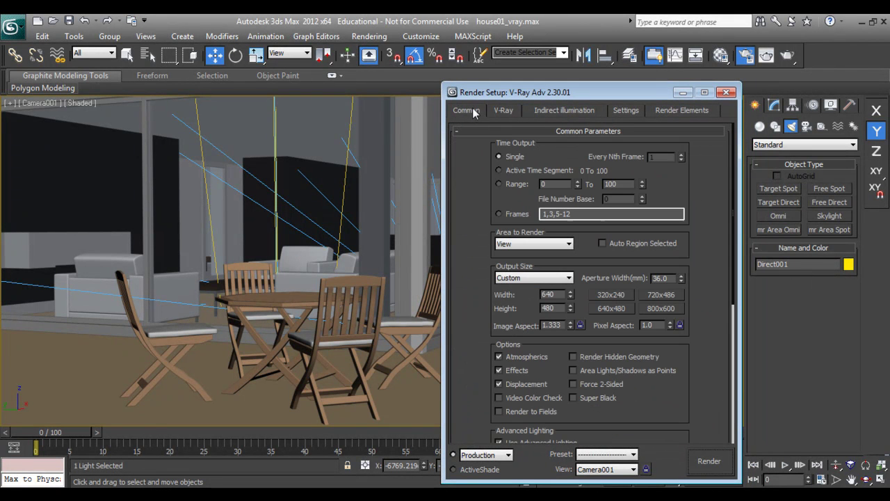
pyautogui.rightClick(641, 391)
pyautogui.click(683, 363)
pyautogui.click(667, 373)
pyautogui.click(533, 203)
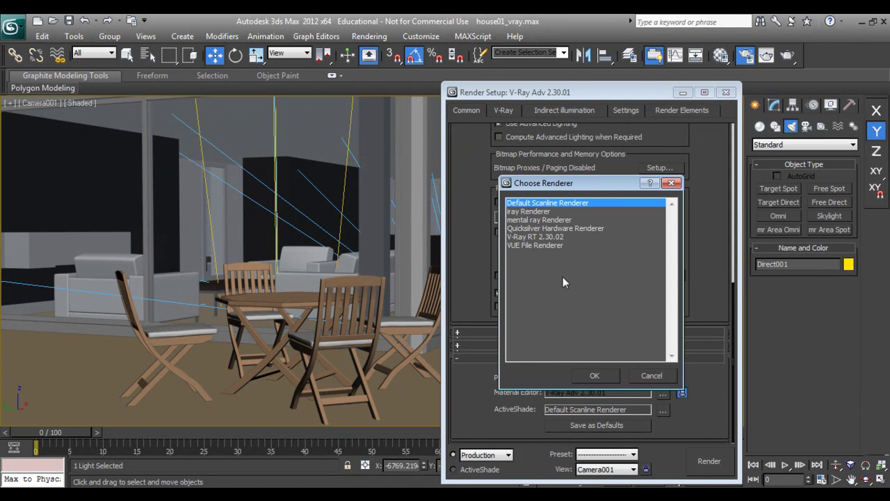
pyautogui.click(594, 375)
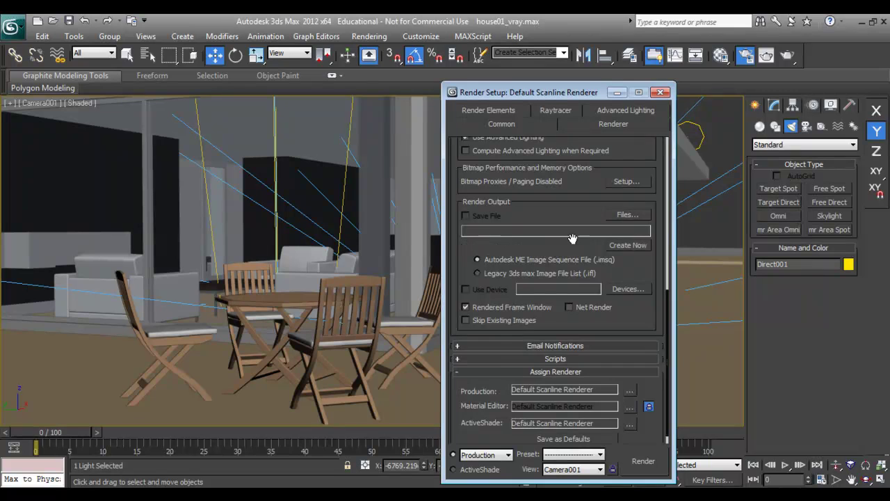
# Reassign V-Ray Adv 2.30.01 as the production renderer.
pyautogui.click(630, 391)
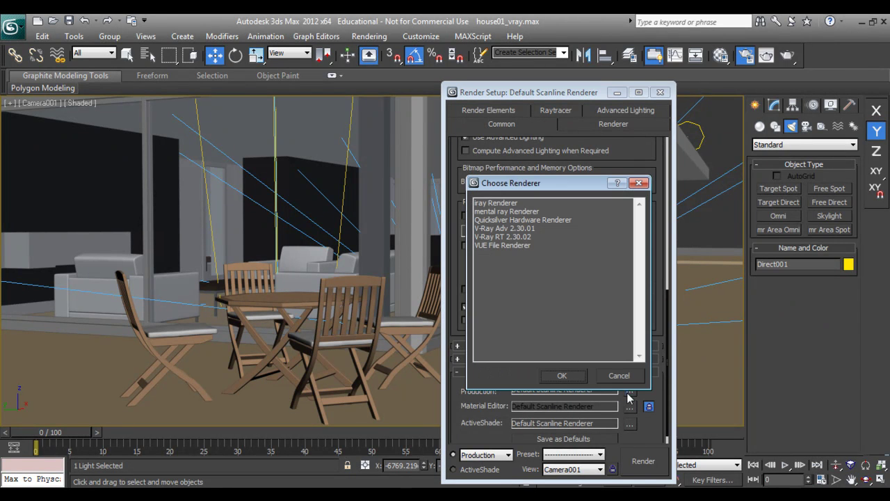
pyautogui.click(502, 228)
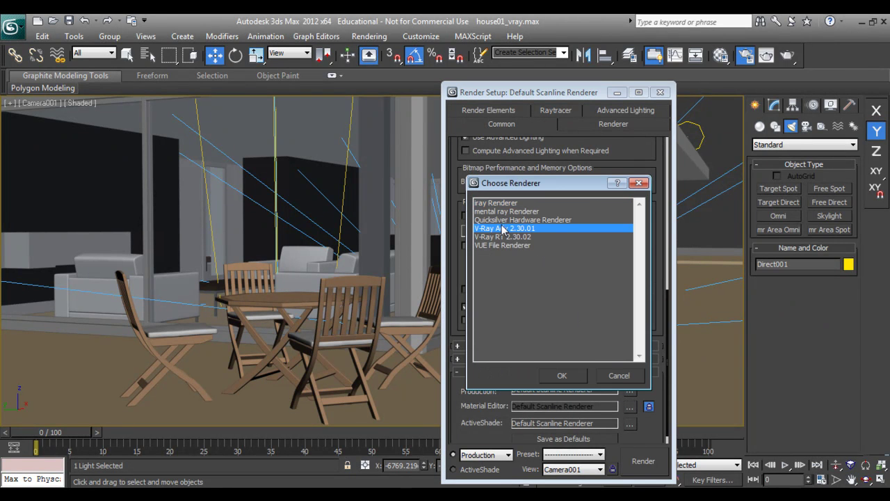
pyautogui.click(569, 374)
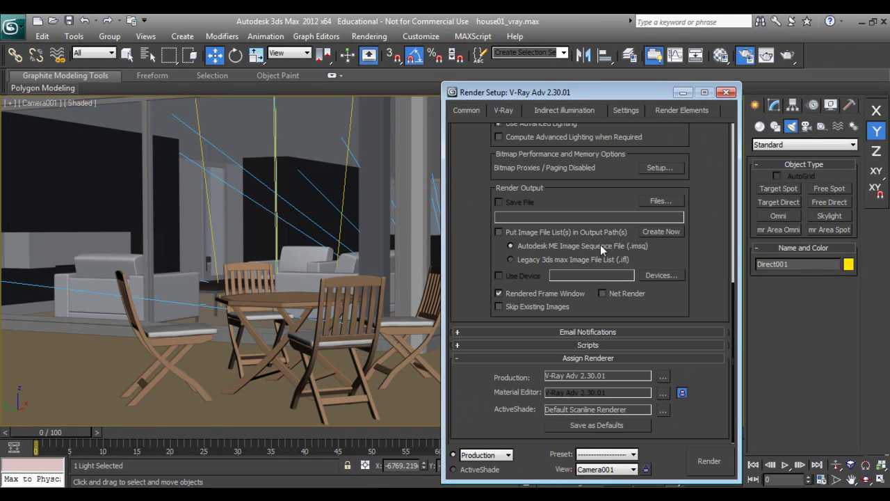
pyautogui.click(501, 111)
# Turn V-Ray default lights off, disable displacement, and use the Mitchell-Netravali AA filter.
pyautogui.click(534, 245)
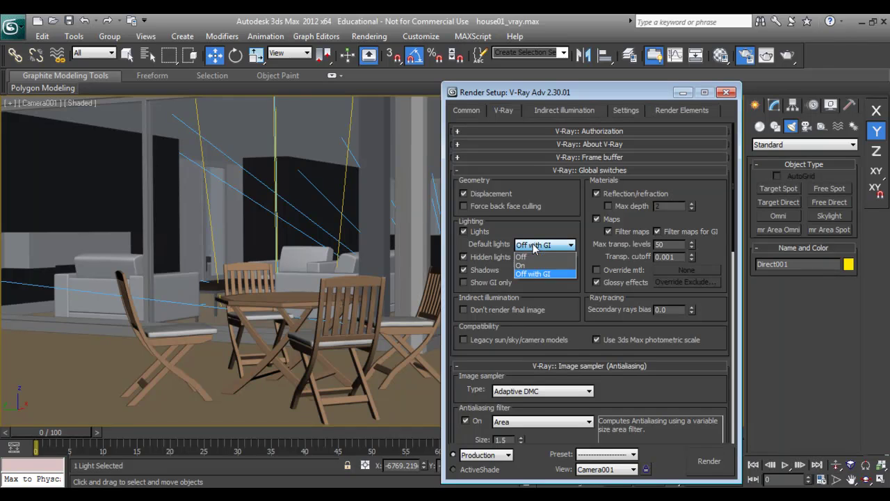
pyautogui.click(534, 260)
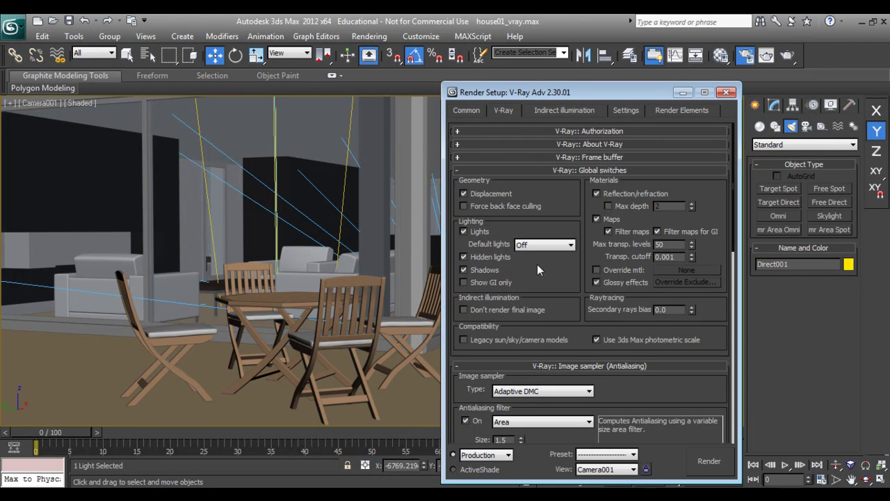
pyautogui.moveTo(542, 274); pyautogui.dragTo(544, 258)
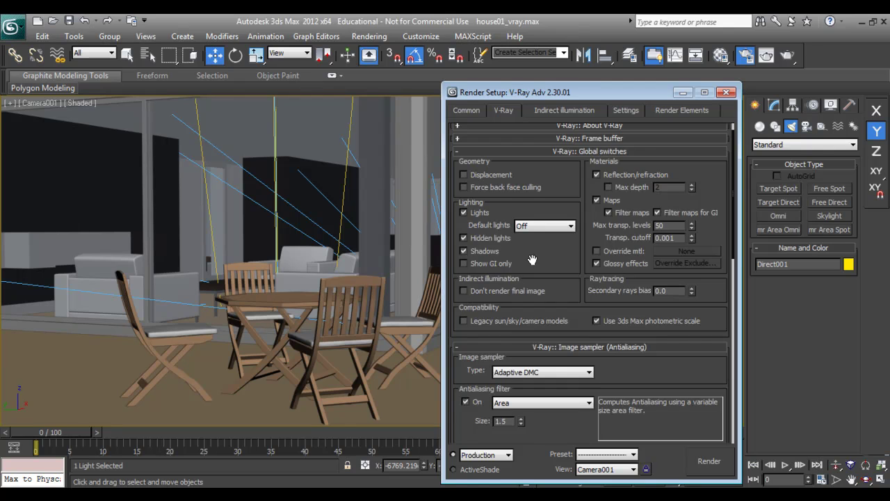
pyautogui.scroll(-5, 532, 259)
pyautogui.click(525, 318)
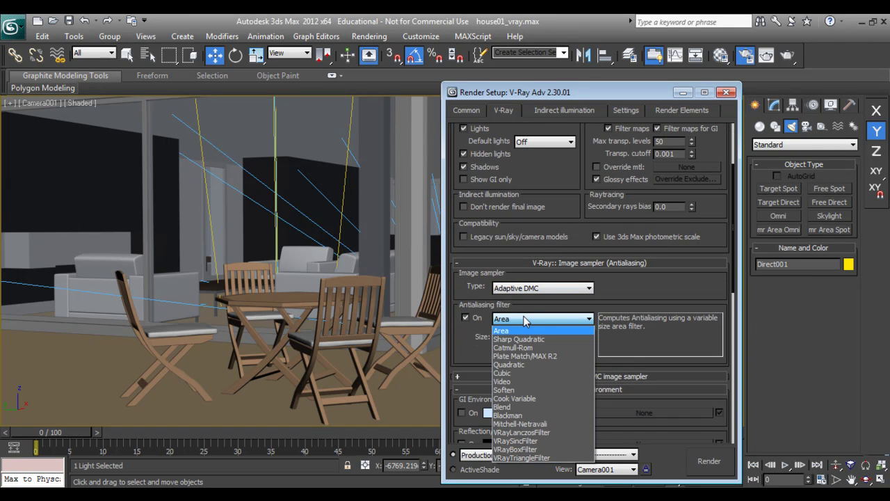
pyautogui.click(522, 425)
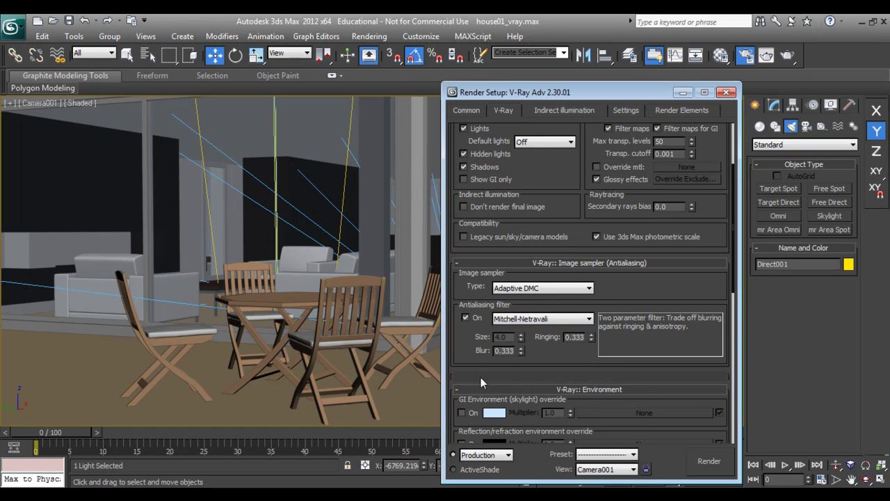
# Set V-Ray colour mapping type to Exponential.
pyautogui.click(572, 388)
pyautogui.click(572, 402)
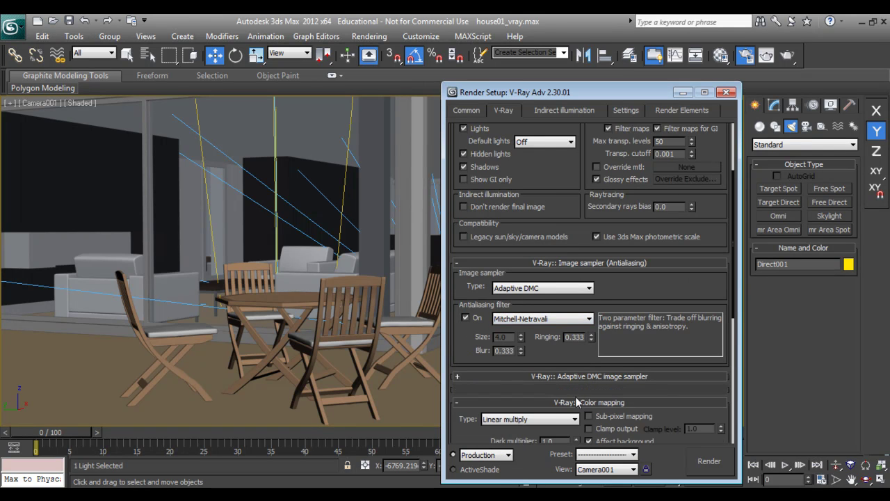
pyautogui.click(544, 419)
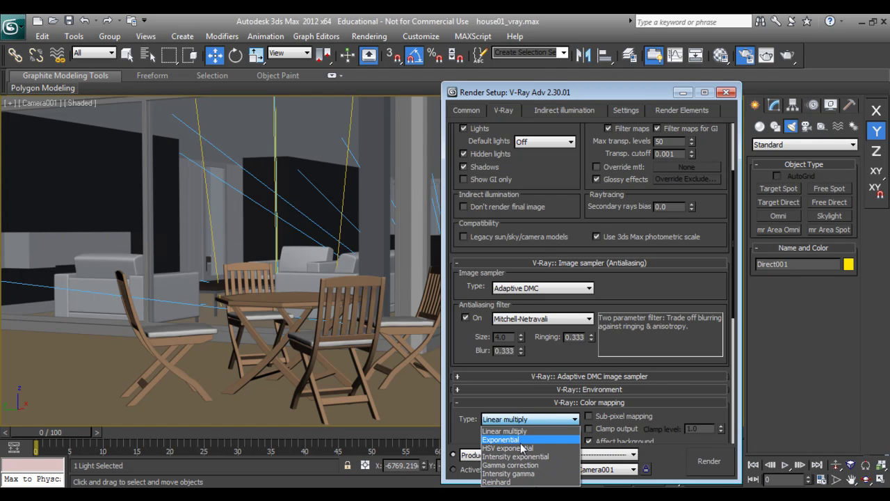
pyautogui.click(521, 441)
pyautogui.scroll(-1, 473, 341)
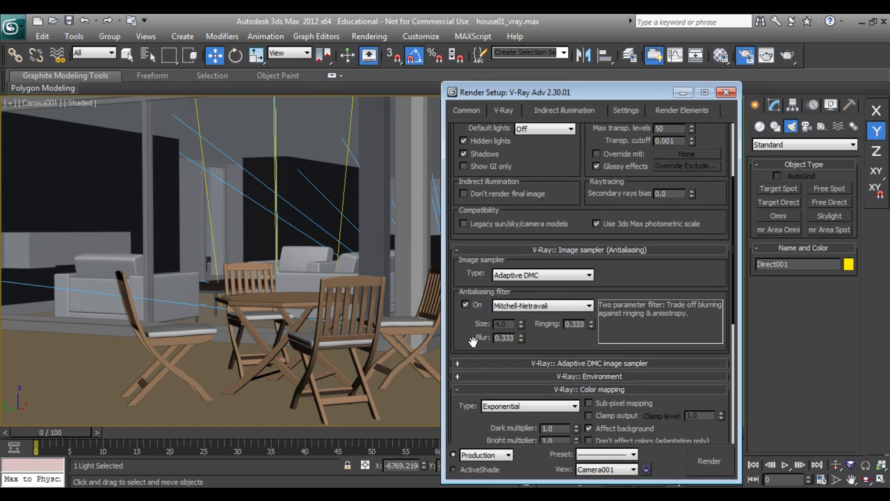
pyautogui.scroll(-3, 475, 327)
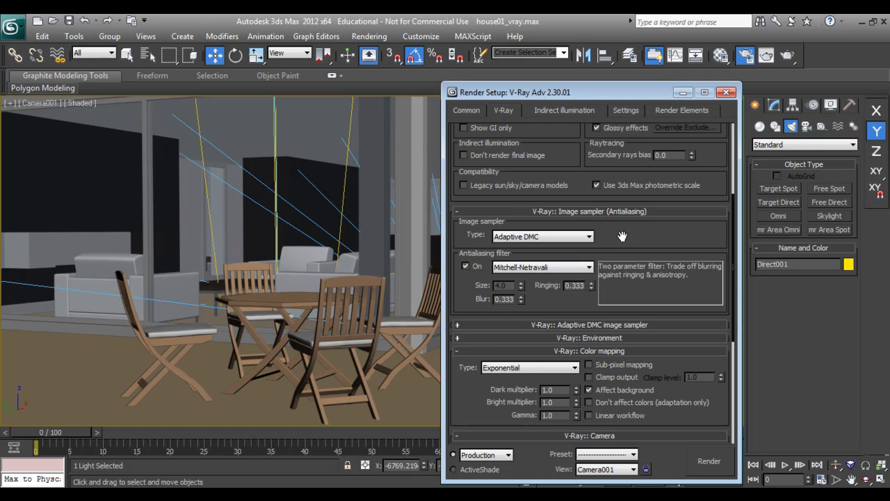
pyautogui.moveTo(623, 236); pyautogui.dragTo(593, 276)
# Collapse the global illumination rollout on the Indirect illumination tab.
pyautogui.click(544, 111)
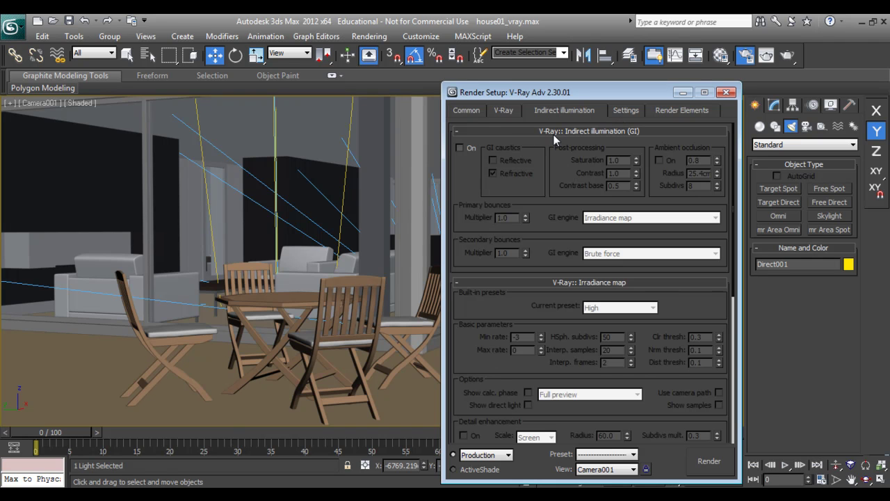
pyautogui.click(556, 132)
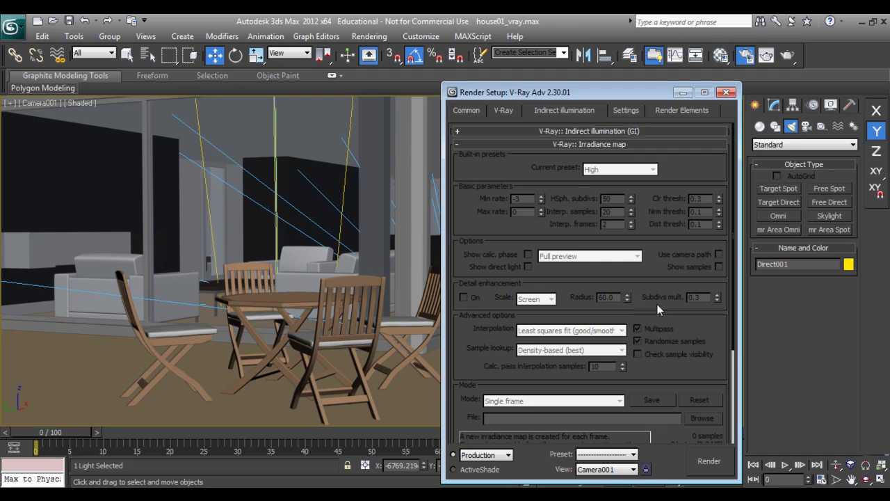
pyautogui.moveTo(655, 284); pyautogui.dragTo(648, 188)
pyautogui.scroll(-2, 648, 188)
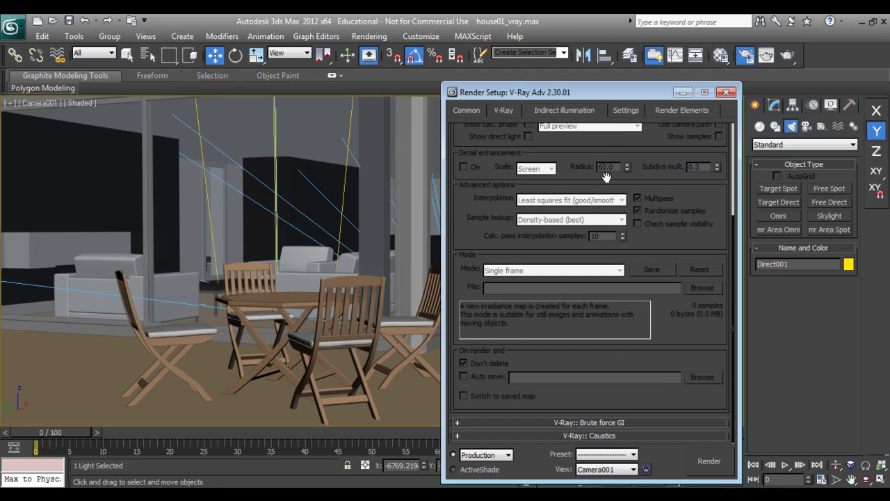
# Set V-Ray noise threshold to 0.1 and global subdivs multiplier to 0.5.
pyautogui.click(625, 111)
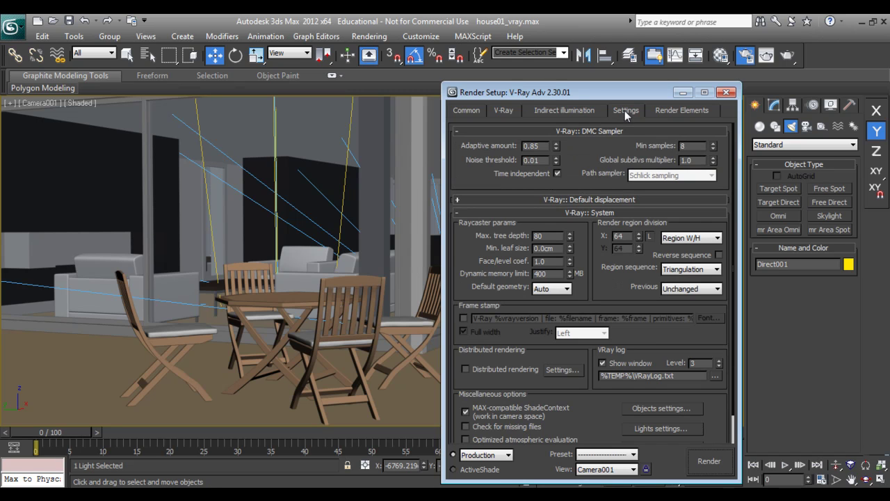
pyautogui.doubleClick(545, 160)
pyautogui.write('0.1')
pyautogui.press('Return')
pyautogui.click(692, 160)
pyautogui.write('0.5')
pyautogui.press('Return')
# Make render buckets 32×32 and turn off the V-Ray log window.
pyautogui.click(622, 236)
pyautogui.write('32')
pyautogui.press('Return')
pyautogui.scroll(-2, 610, 298)
pyautogui.click(617, 334)
# Review the Indirect illumination, V-Ray and Common tabs of Render Setup.
pyautogui.click(567, 110)
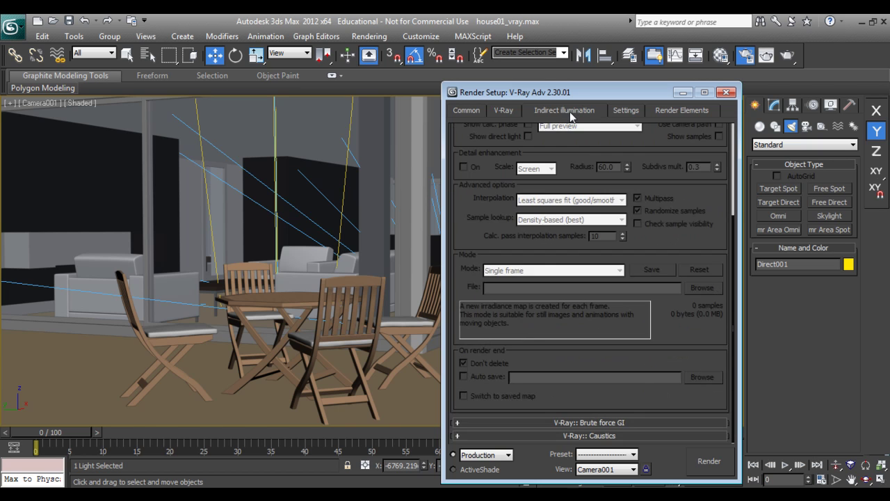
pyautogui.click(507, 110)
pyautogui.scroll(5, 536, 171)
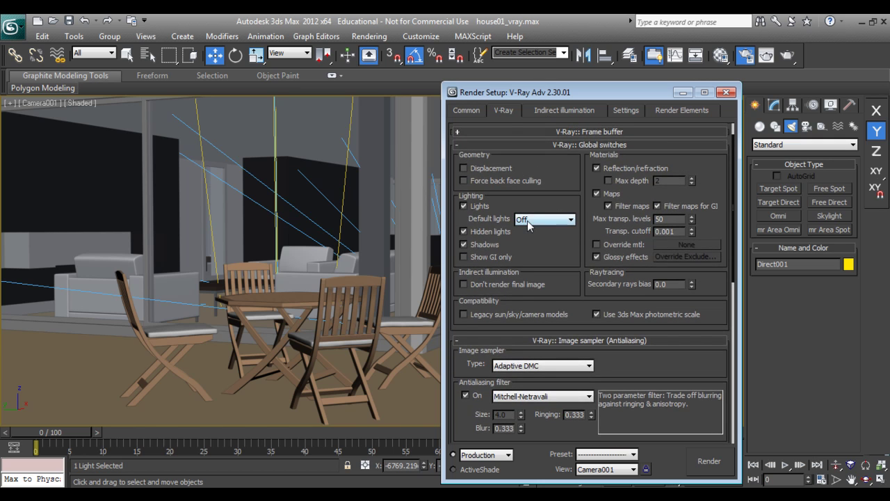
pyautogui.click(483, 113)
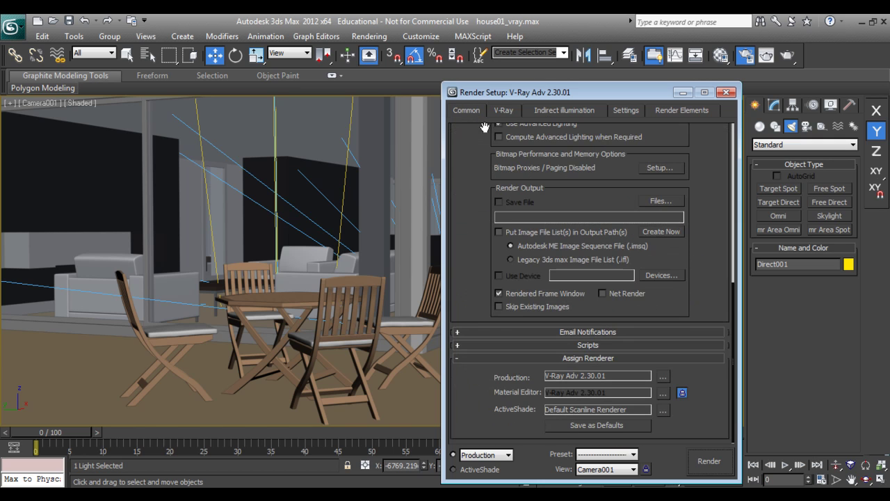
pyautogui.scroll(2, 600, 191)
# Close Render Setup and turn on Show Safe Frames for the Camera001 view.
pyautogui.click(726, 92)
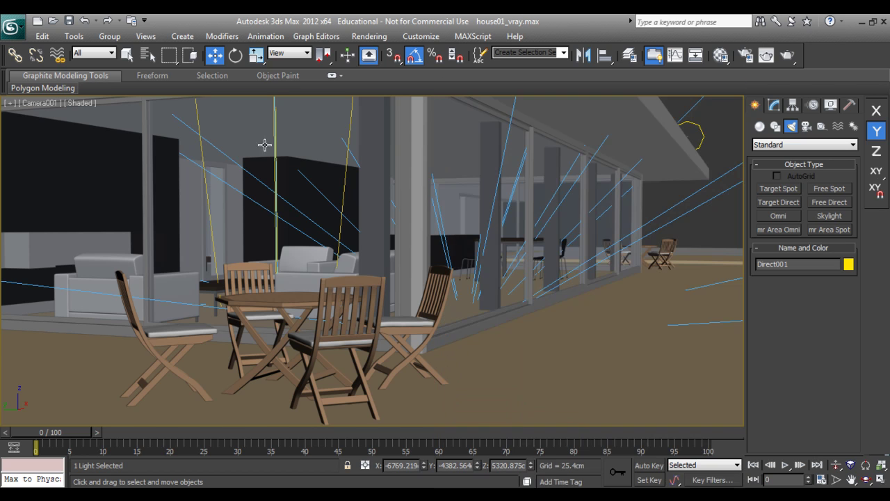
pyautogui.click(32, 104)
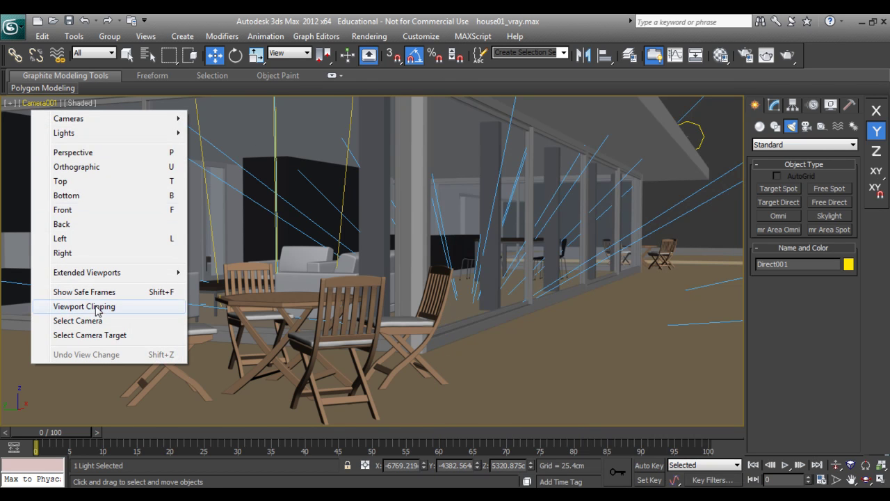
pyautogui.click(84, 293)
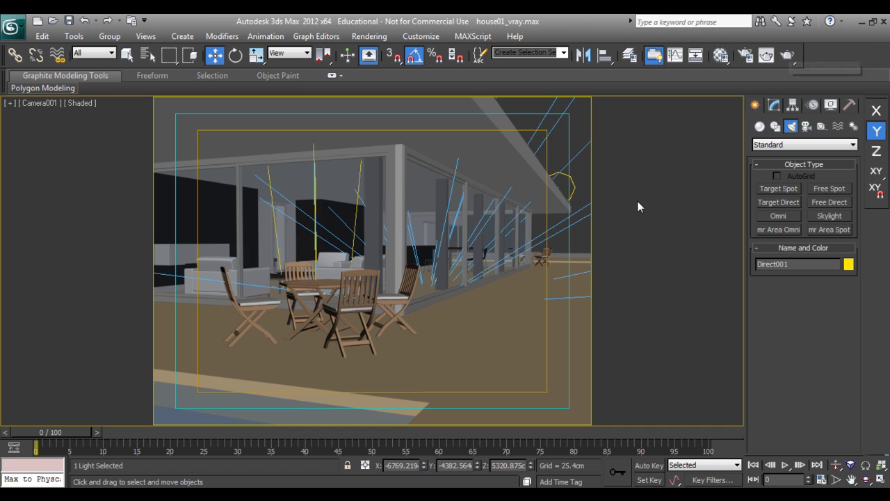
pyautogui.hotkey('shift', 'q')
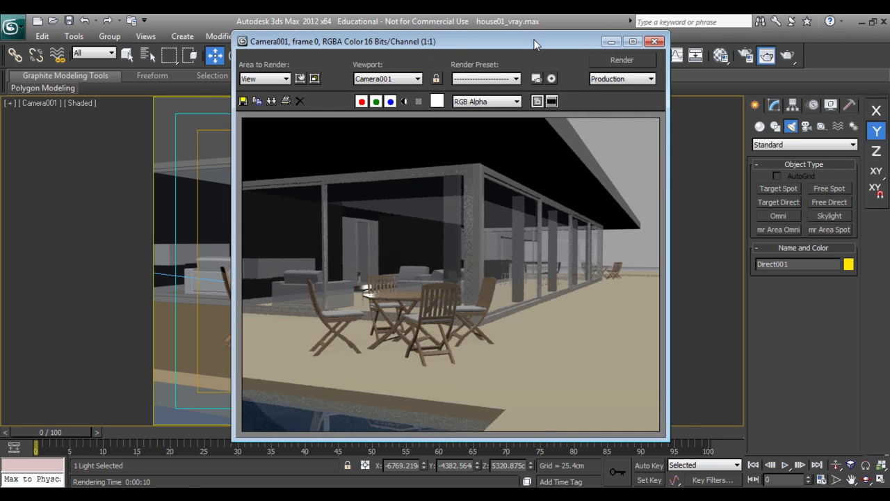
pyautogui.moveTo(535, 44); pyautogui.dragTo(512, 39)
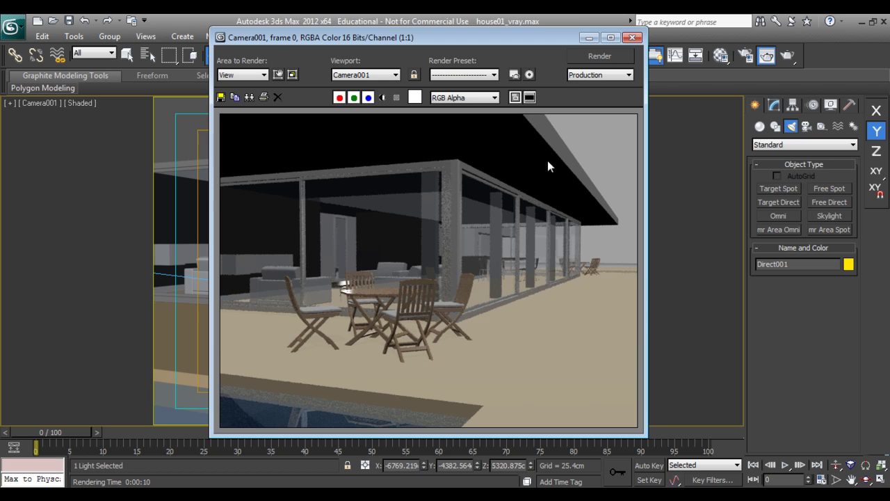
pyautogui.click(631, 37)
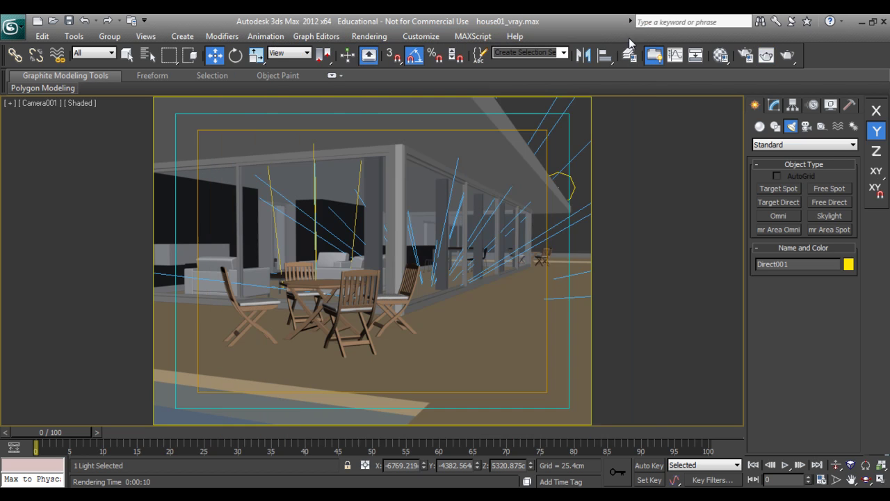
# Rename Direct001 to 'Sun' in the Light Lister.
pyautogui.click(74, 38)
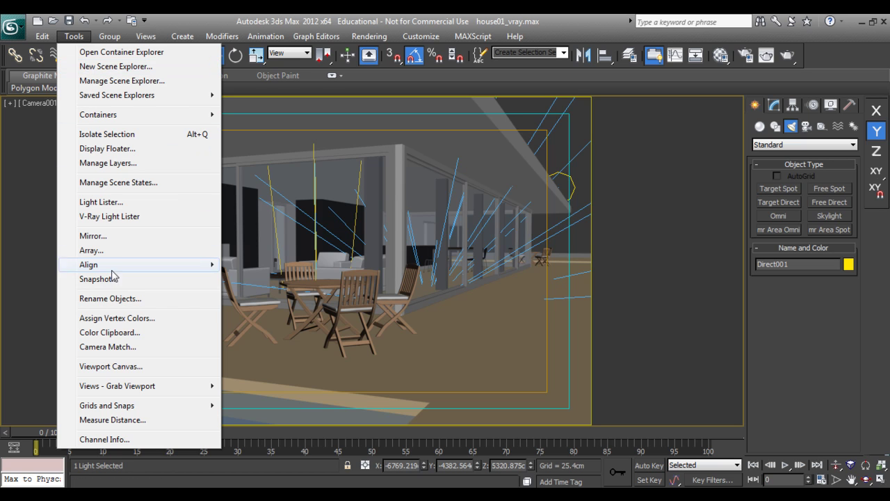
pyautogui.click(127, 203)
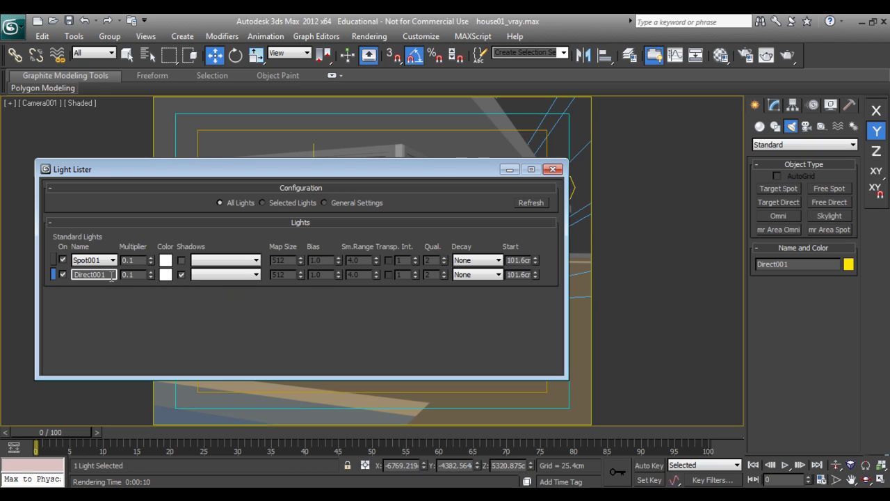
pyautogui.moveTo(111, 276); pyautogui.dragTo(54, 273)
pyautogui.write('Sun')
pyautogui.moveTo(124, 173); pyautogui.dragTo(117, 164)
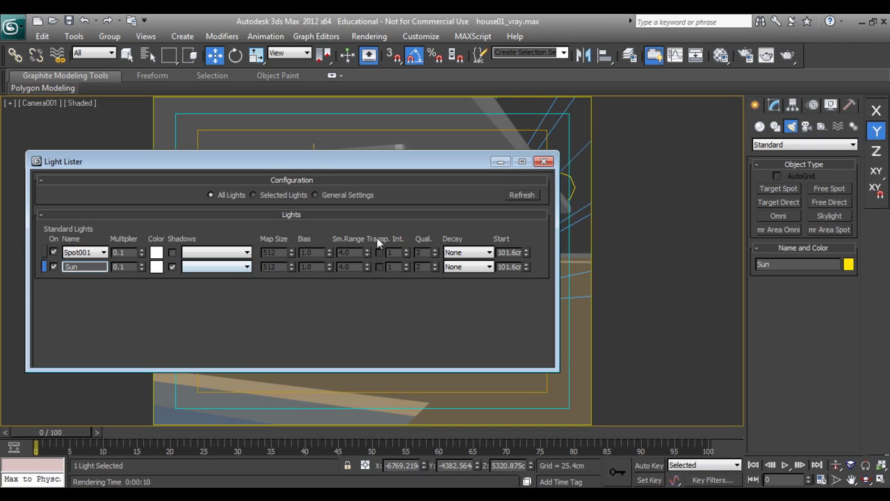
# Show the Sun light's parameters in the Modify panel and close the Light Lister.
pyautogui.click(777, 107)
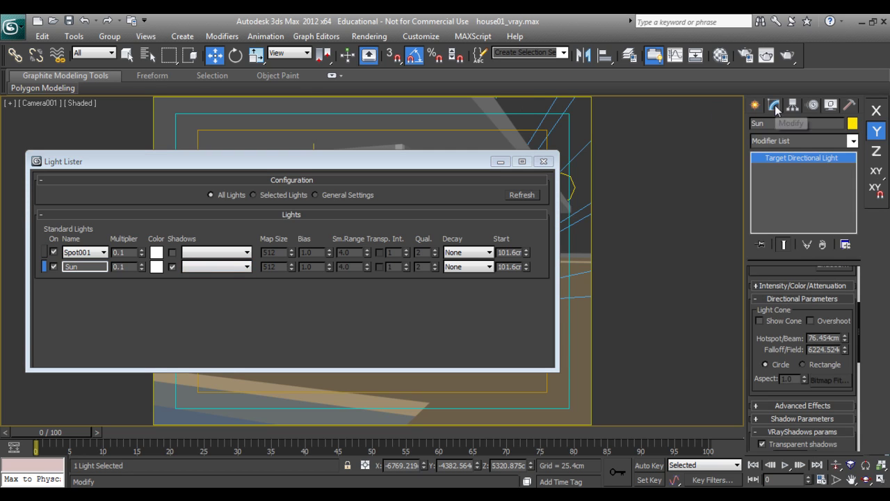
pyautogui.moveTo(781, 332); pyautogui.dragTo(789, 414)
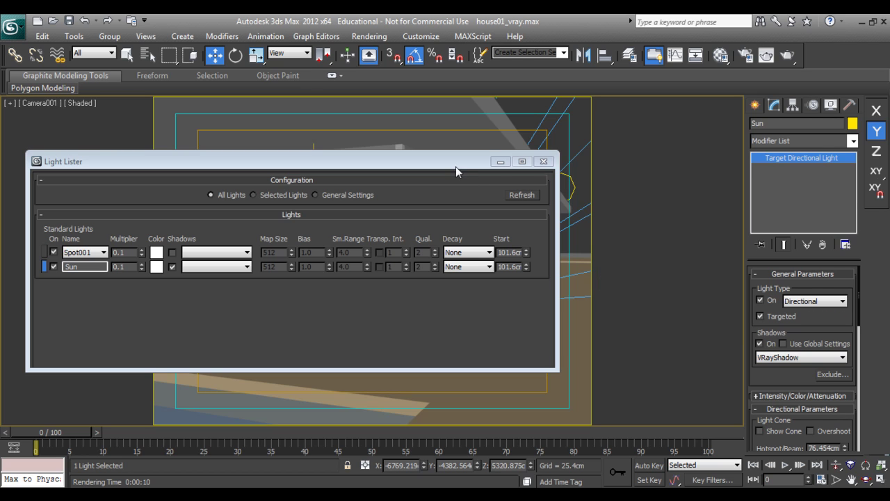
pyautogui.moveTo(448, 164); pyautogui.dragTo(490, 148)
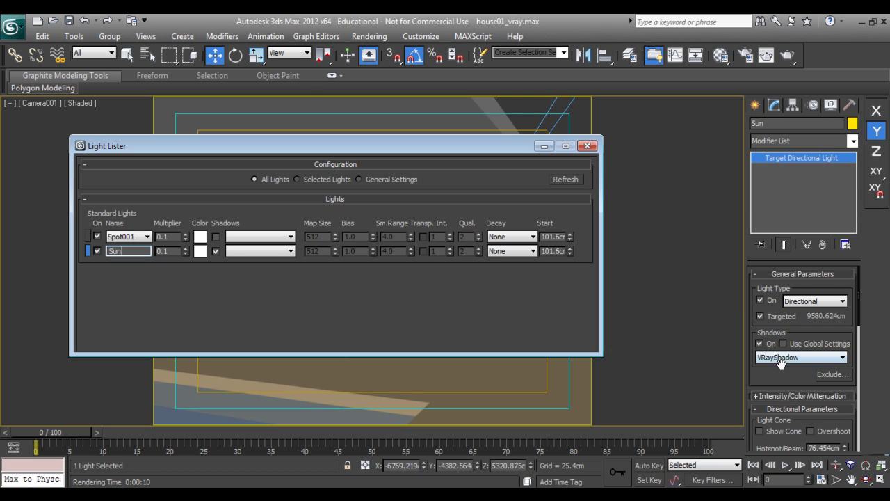
pyautogui.click(588, 147)
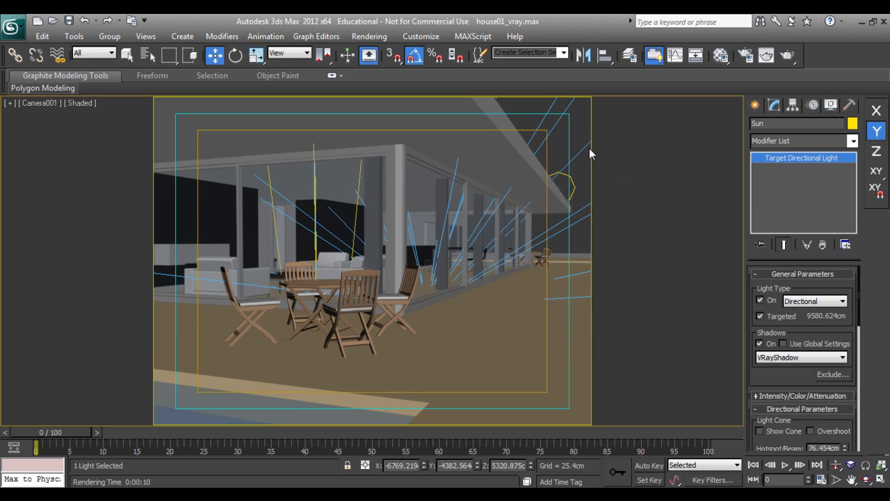
pyautogui.rightClick(334, 282)
pyautogui.click(351, 295)
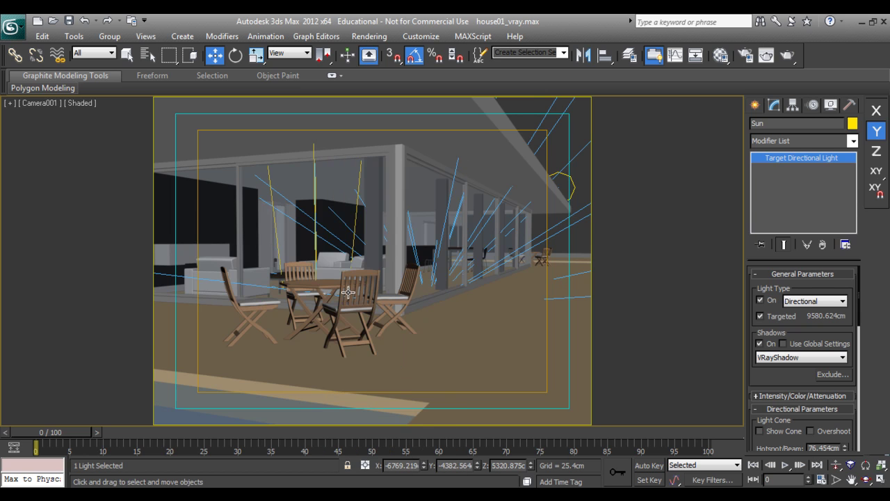
# Zoom out in Perspective and widen Sun's hotspot to about 12187 and falloff to 12192.
pyautogui.press('p')
pyautogui.scroll(-5, 355, 296)
pyautogui.scroll(-6, 355, 297)
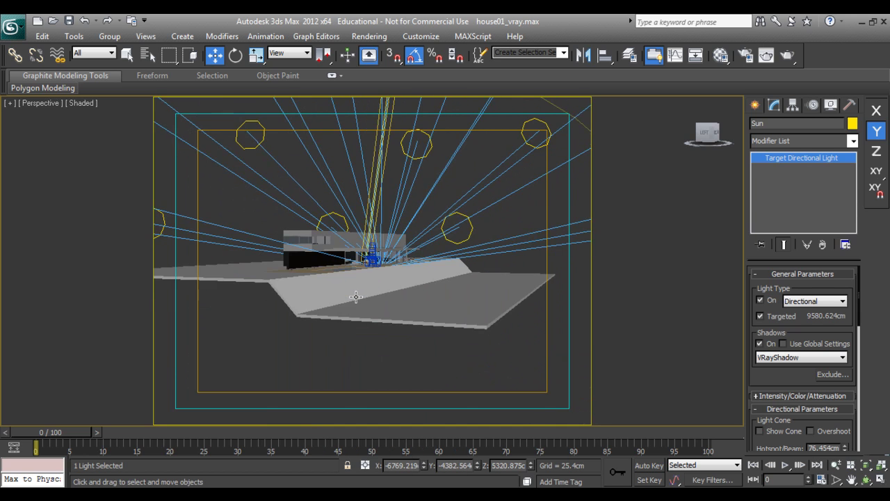
pyautogui.scroll(-2, 410, 278)
pyautogui.scroll(-3, 410, 279)
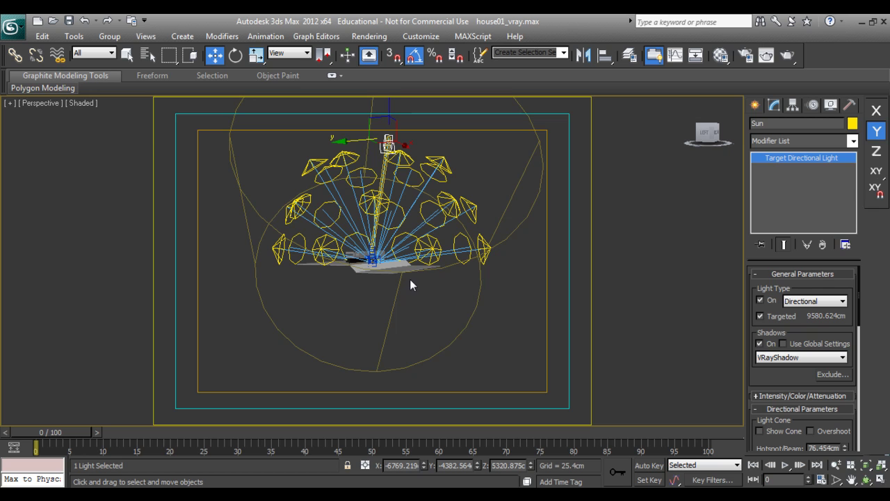
pyautogui.scroll(-4, 760, 372)
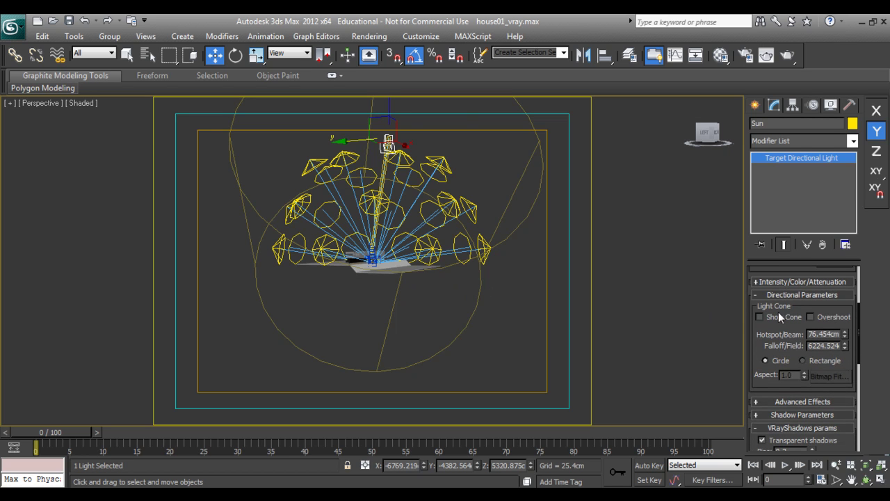
pyautogui.moveTo(846, 337); pyautogui.dragTo(881, 40)
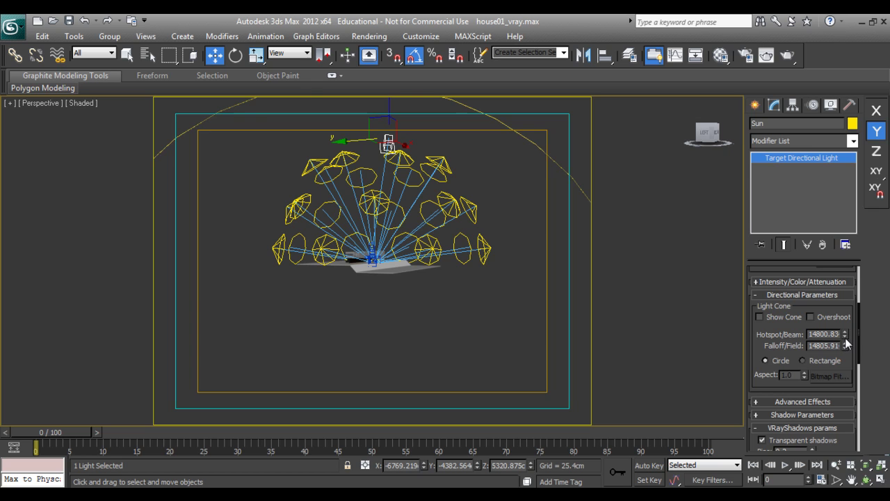
pyautogui.moveTo(845, 344); pyautogui.dragTo(854, 487)
# Return to the Camera001 view for the render and move the frame window aside.
pyautogui.rightClick(455, 239)
pyautogui.click(473, 258)
pyautogui.press('c')
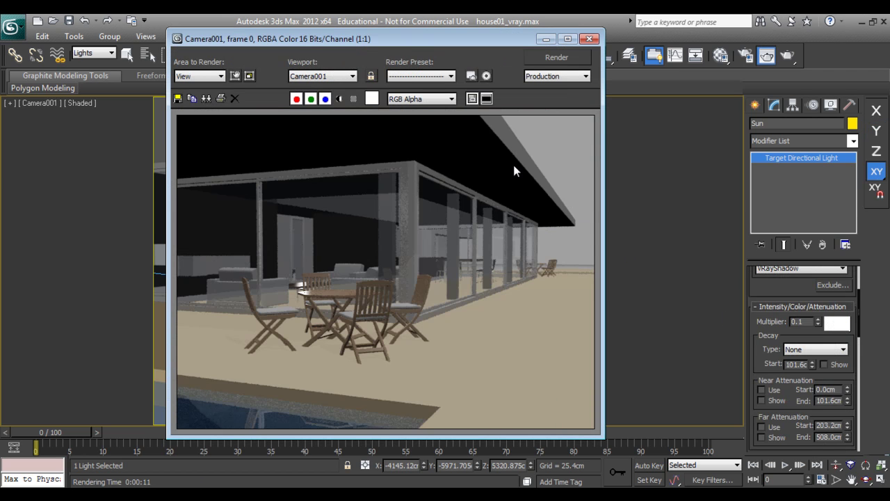
pyautogui.moveTo(350, 43); pyautogui.dragTo(369, 44)
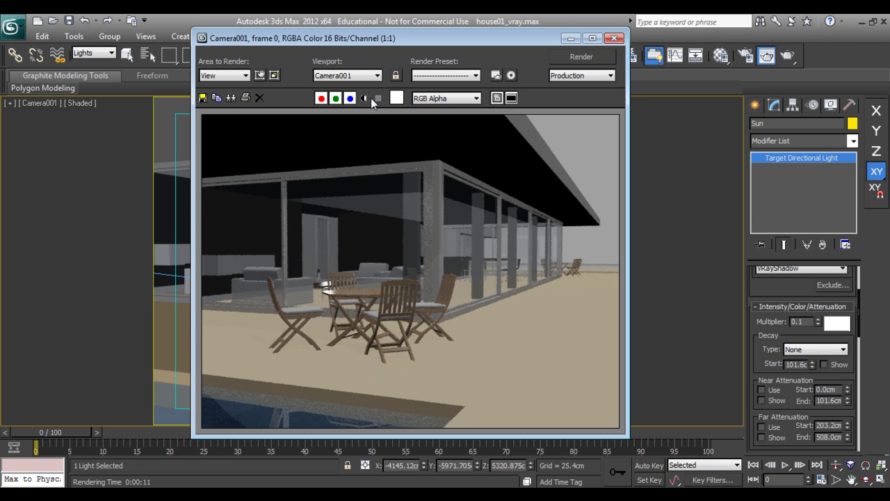
pyautogui.moveTo(336, 37); pyautogui.dragTo(443, 59)
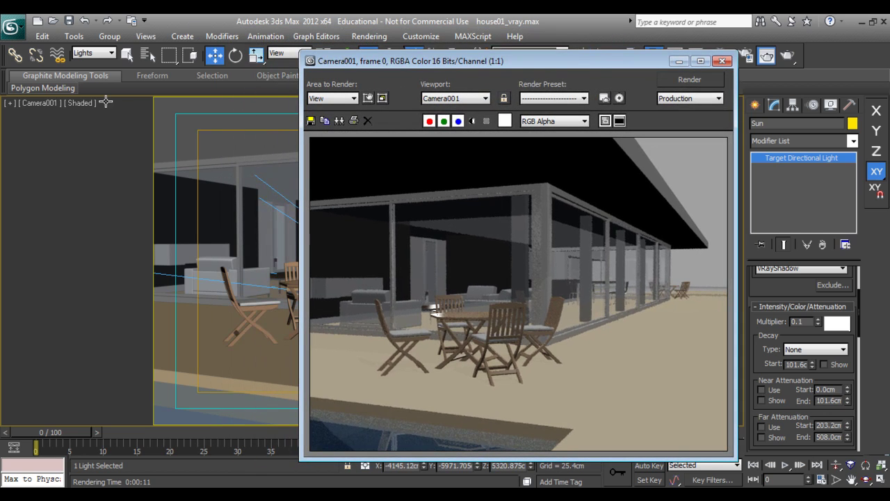
# Raise the Sun's multiplier to 1.0 in the Light Lister, then close it.
pyautogui.click(75, 37)
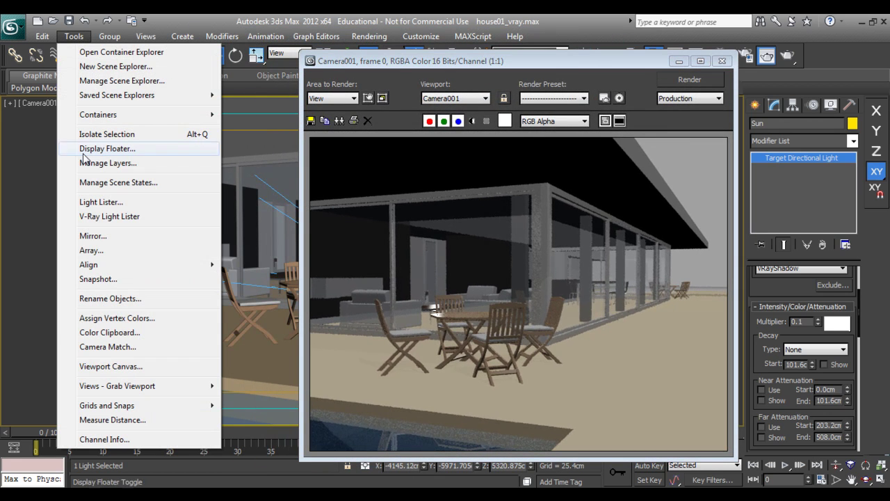
pyautogui.click(108, 202)
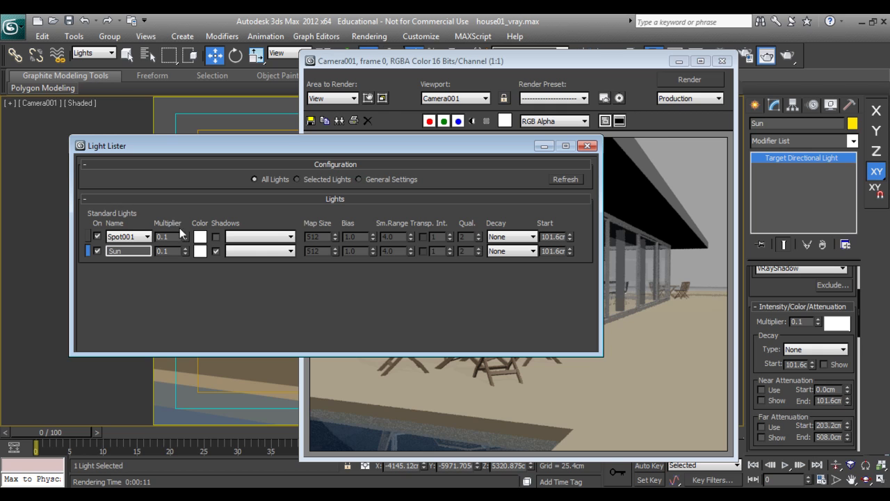
pyautogui.doubleClick(168, 254)
pyautogui.write('1.0')
pyautogui.press('Return')
pyautogui.click(586, 147)
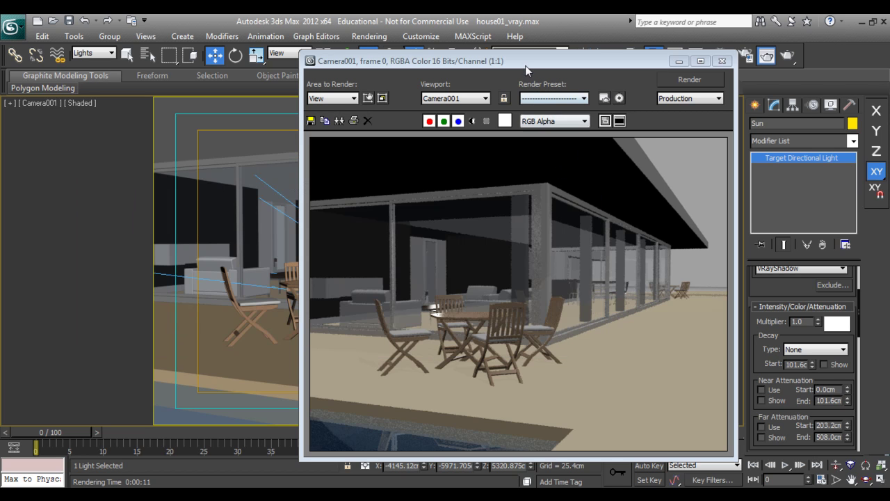
# Move the frame buffer aside, inspect the terrace render at 2:1, and close it.
pyautogui.moveTo(525, 62); pyautogui.dragTo(440, 68)
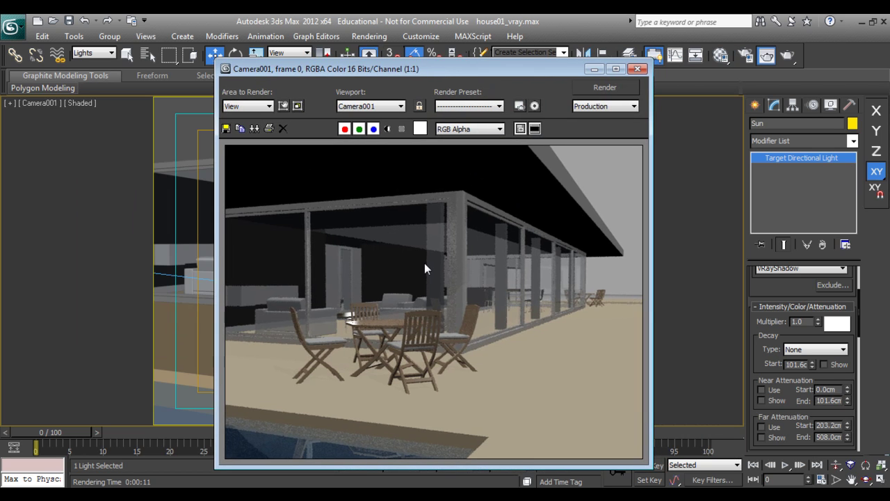
pyautogui.moveTo(445, 68); pyautogui.dragTo(394, 58)
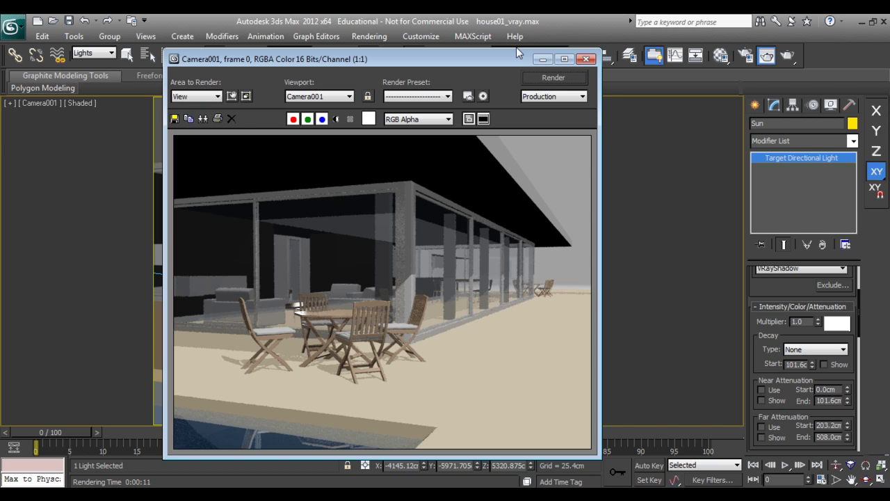
pyautogui.moveTo(505, 51); pyautogui.dragTo(427, 51)
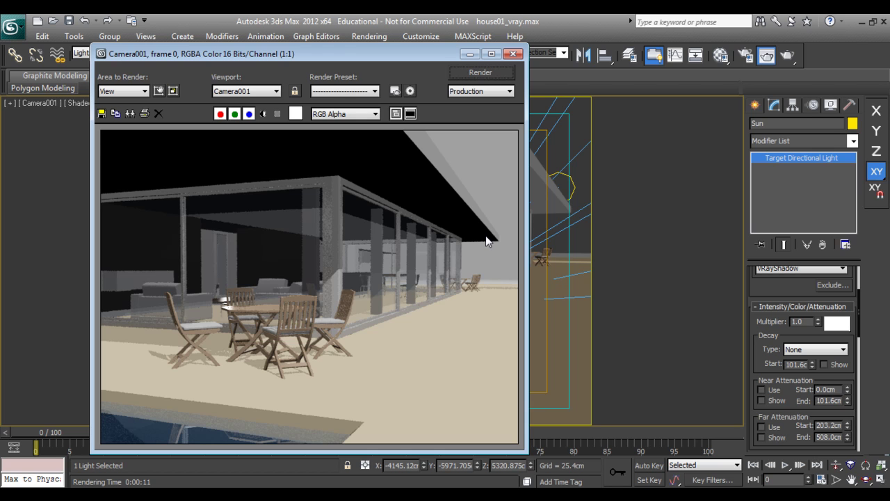
pyautogui.scroll(1, 487, 241)
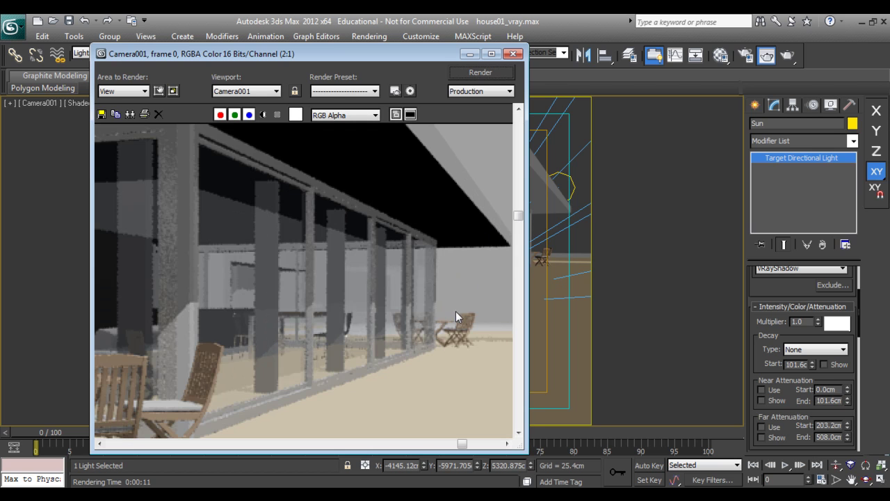
pyautogui.scroll(-1, 457, 293)
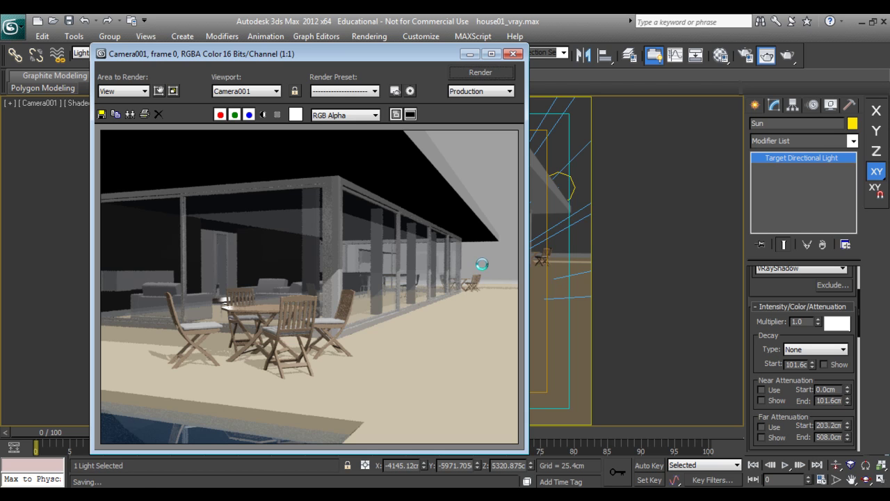
pyautogui.click(514, 54)
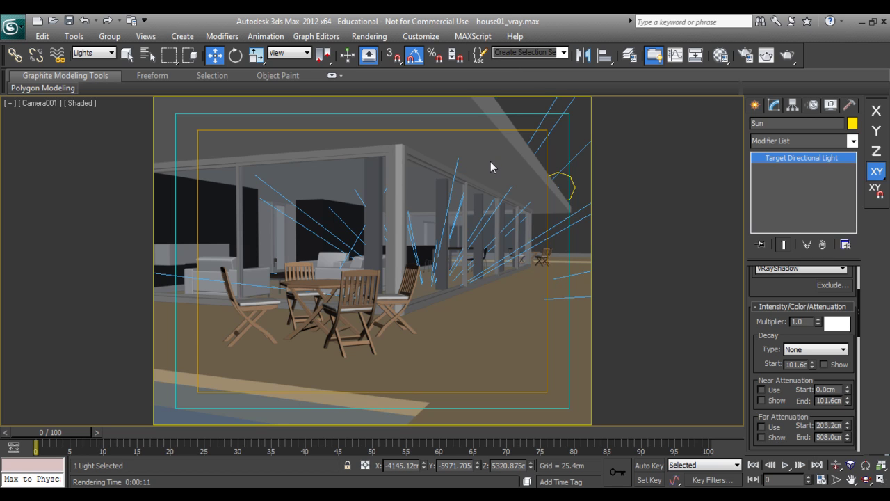
# Set the environment background map to the AE23_001_sky.jpg bitmap.
pyautogui.press('8')
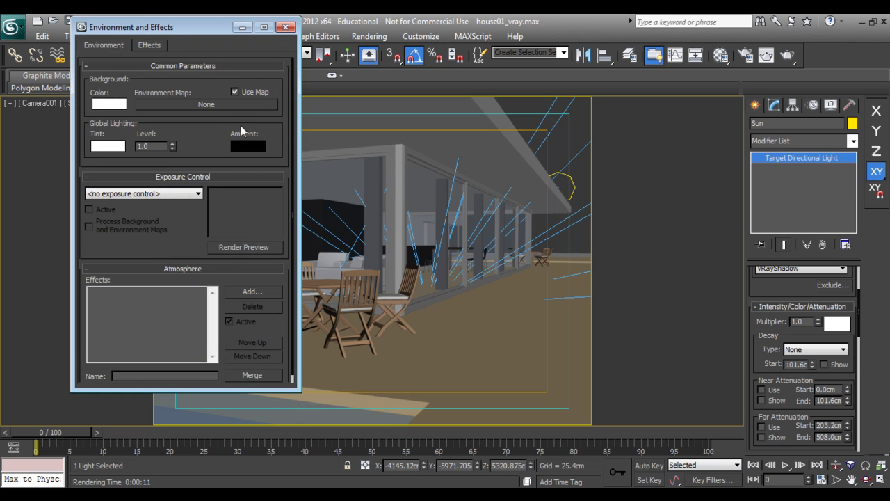
pyautogui.click(235, 105)
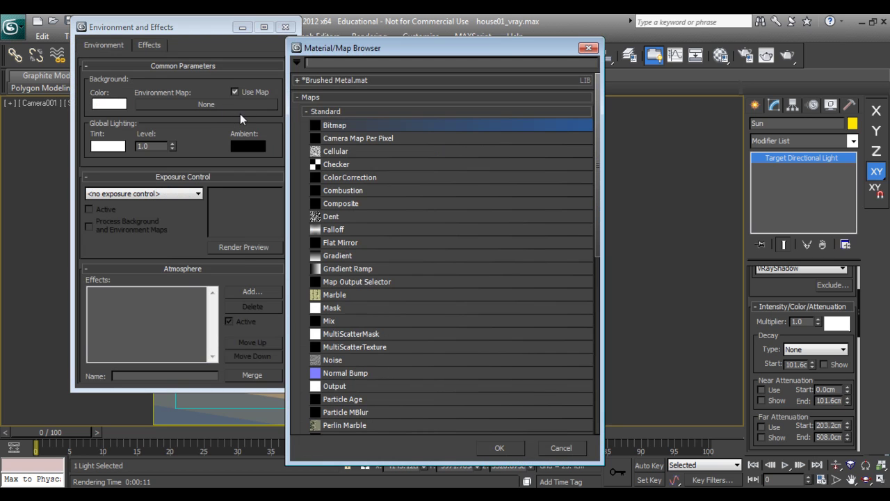
pyautogui.doubleClick(332, 126)
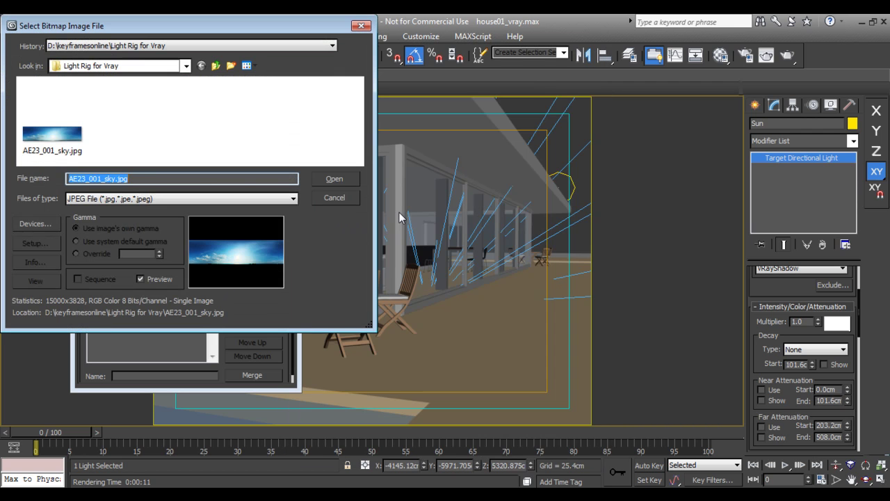
pyautogui.click(56, 154)
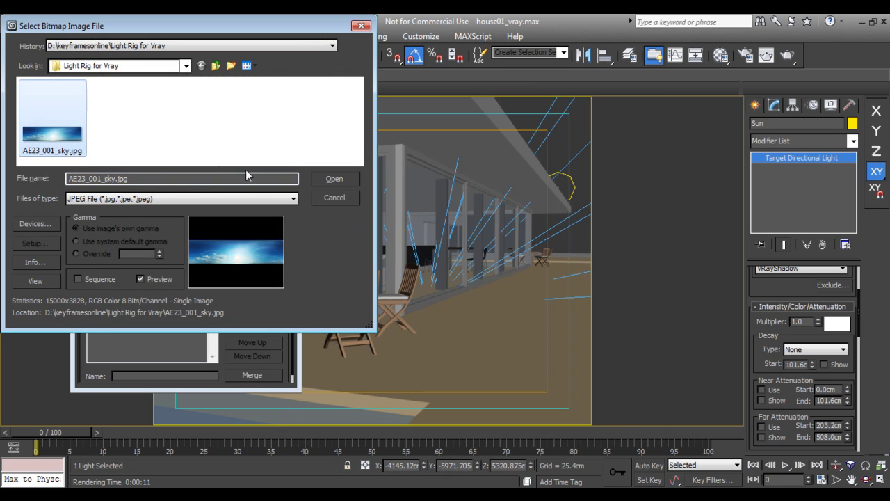
pyautogui.click(331, 177)
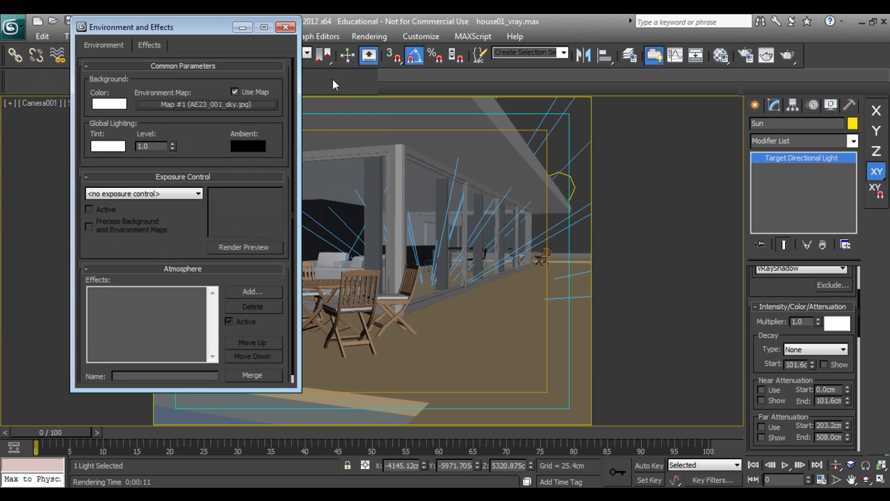
pyautogui.click(285, 27)
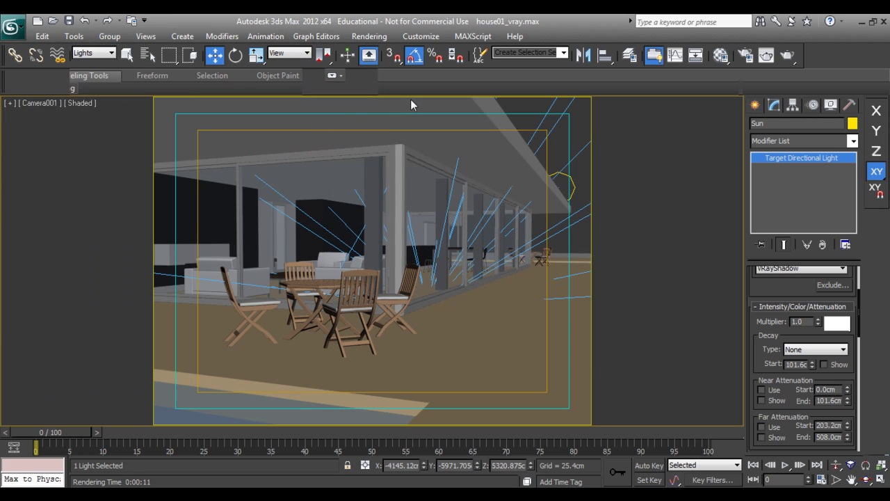
pyautogui.click(755, 105)
# In Render Setup, set the DMC Sampler noise threshold to 0.01 and Global subdivs multiplier to 1.0.
pyautogui.click(745, 56)
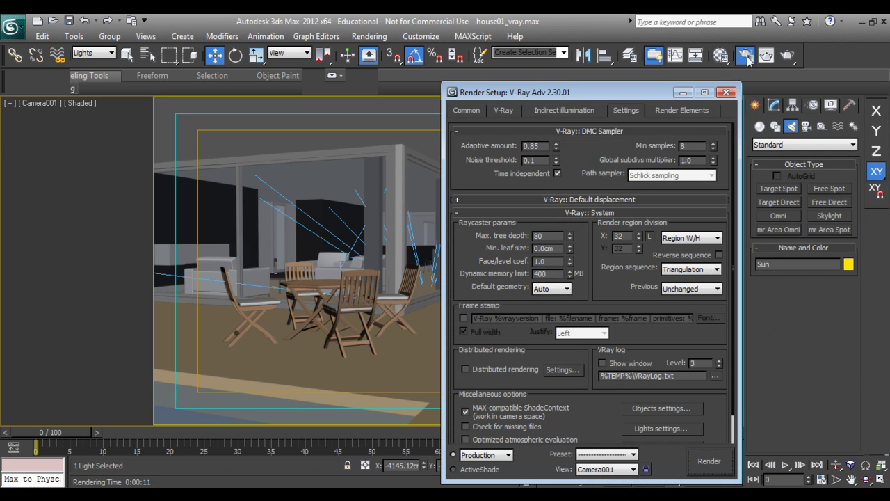
pyautogui.doubleClick(537, 161)
pyautogui.write('0.01')
pyautogui.press('Return')
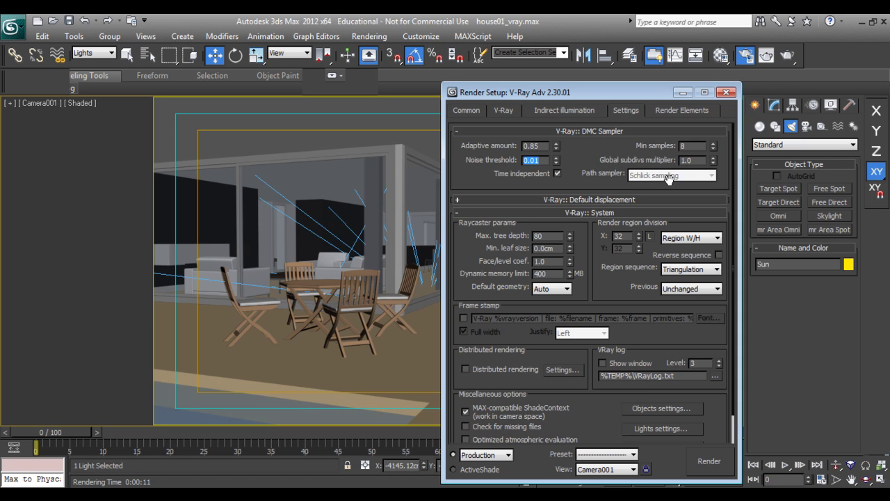
pyautogui.click(697, 158)
pyautogui.doubleClick(695, 160)
pyautogui.write('1')
pyautogui.press('Return')
# Review the Indirect Illumination and Common tabs, then close Render Setup.
pyautogui.click(567, 111)
pyautogui.click(508, 113)
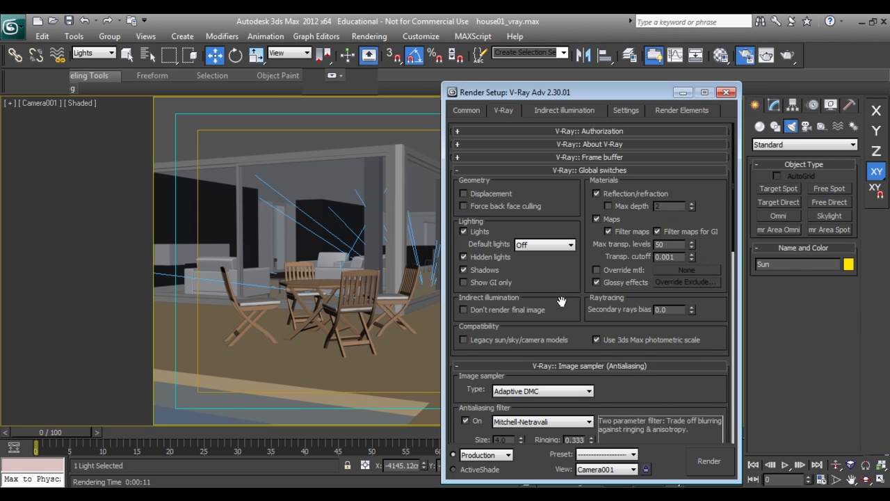
pyautogui.moveTo(563, 301); pyautogui.dragTo(554, 213)
pyautogui.scroll(-2, 557, 222)
pyautogui.click(469, 111)
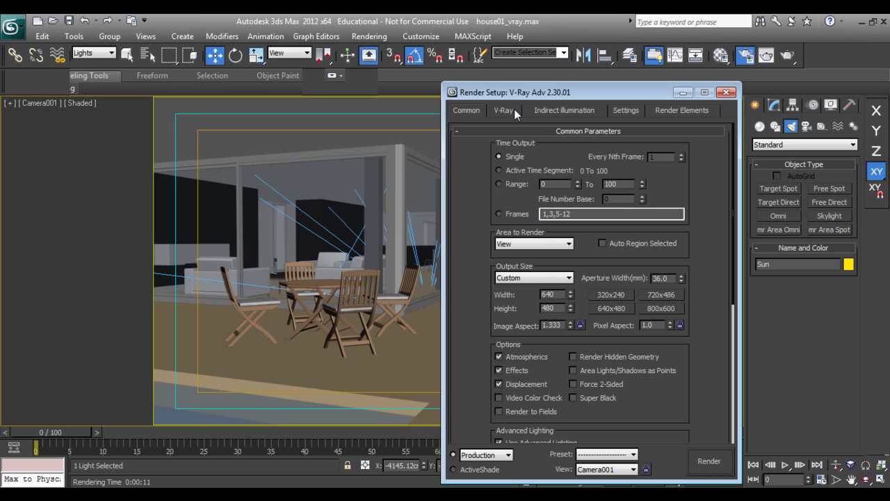
pyautogui.click(726, 92)
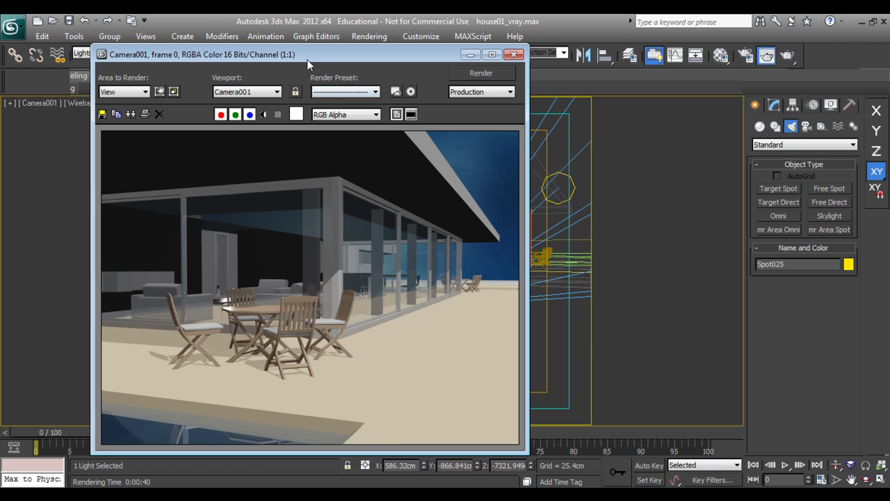
# Move the sky-backed render window to the right side of the screen.
pyautogui.moveTo(301, 53); pyautogui.dragTo(364, 48)
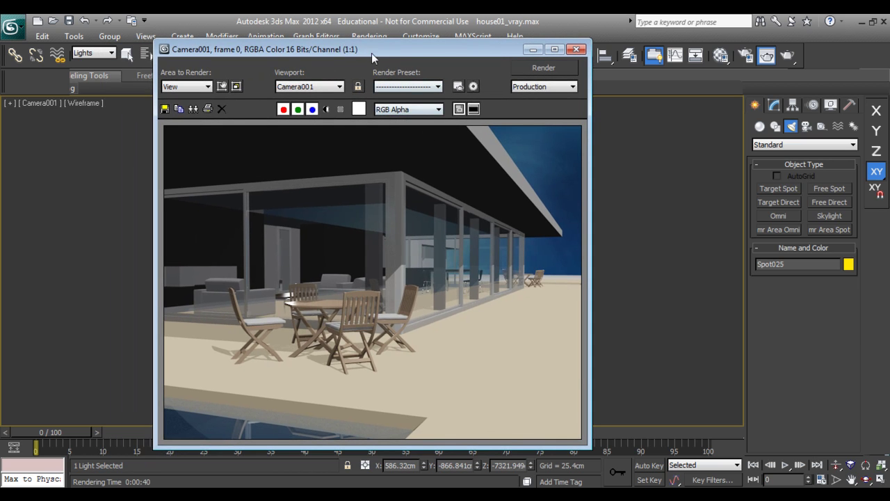
pyautogui.moveTo(428, 62); pyautogui.dragTo(693, 77)
pyautogui.moveTo(526, 68); pyautogui.dragTo(699, 98)
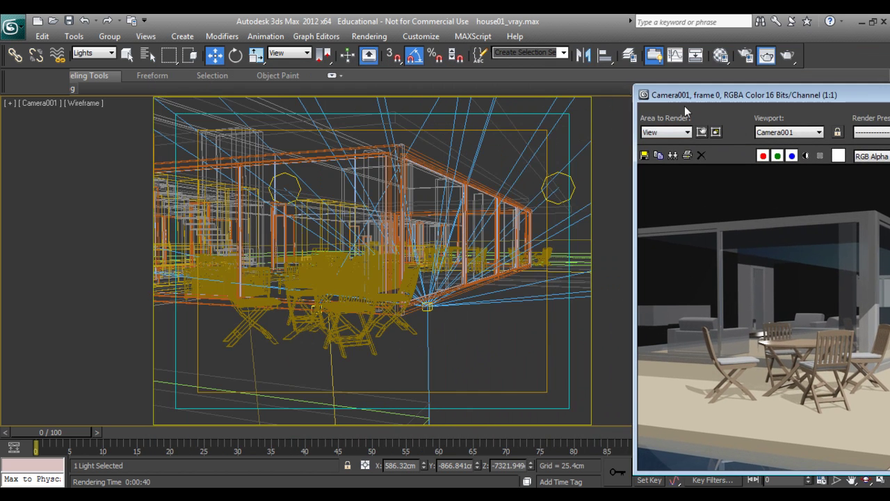
# Choose the Move tool, switch to the Left view, and zoom out to the light dome.
pyautogui.rightClick(450, 227)
pyautogui.click(468, 243)
pyautogui.press('l')
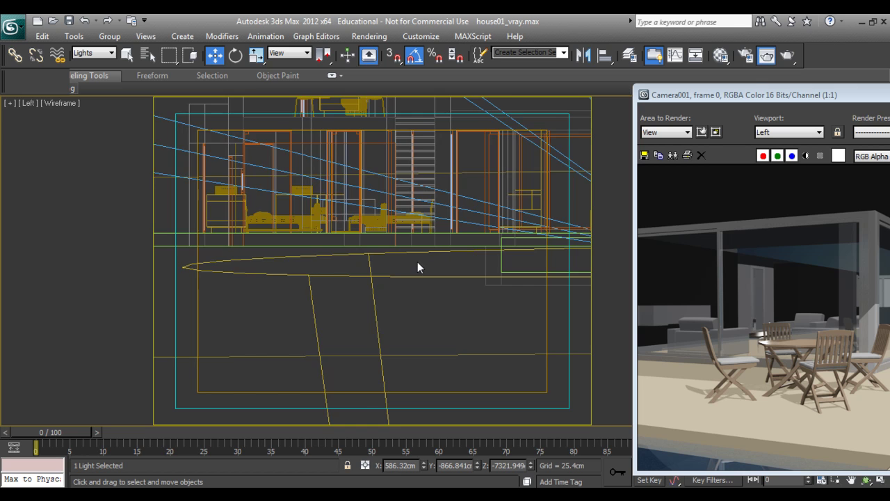
pyautogui.scroll(-3, 418, 263)
pyautogui.scroll(-4, 420, 267)
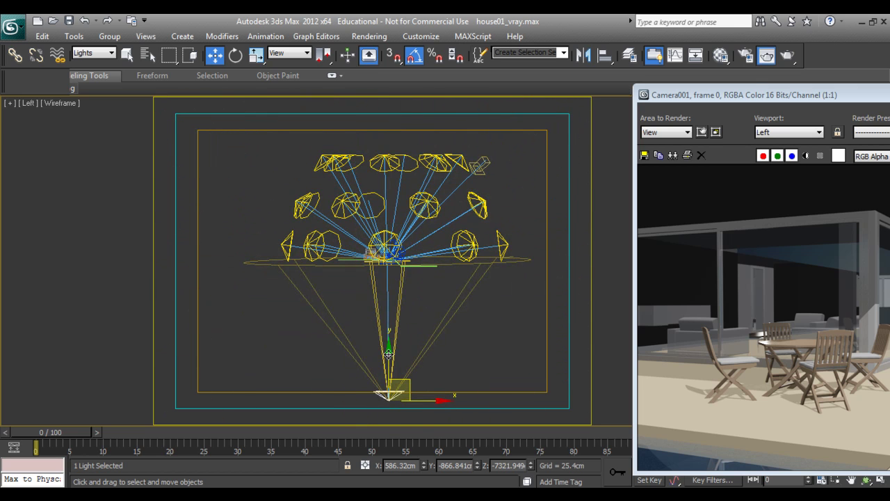
# Nudge the selected light slightly and bring the render window back to centre.
pyautogui.moveTo(391, 390); pyautogui.dragTo(394, 388)
pyautogui.moveTo(692, 100); pyautogui.dragTo(379, 111)
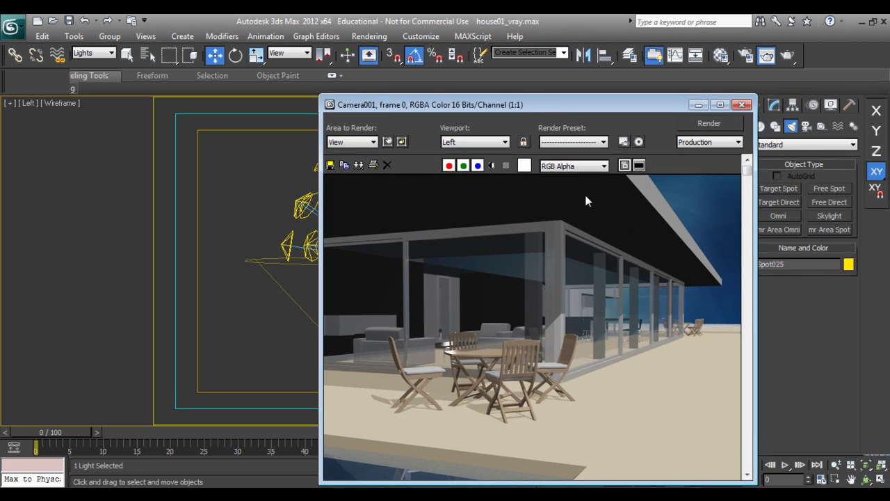
pyautogui.scroll(-1, 637, 242)
pyautogui.scroll(1, 589, 275)
pyautogui.scroll(-1, 578, 270)
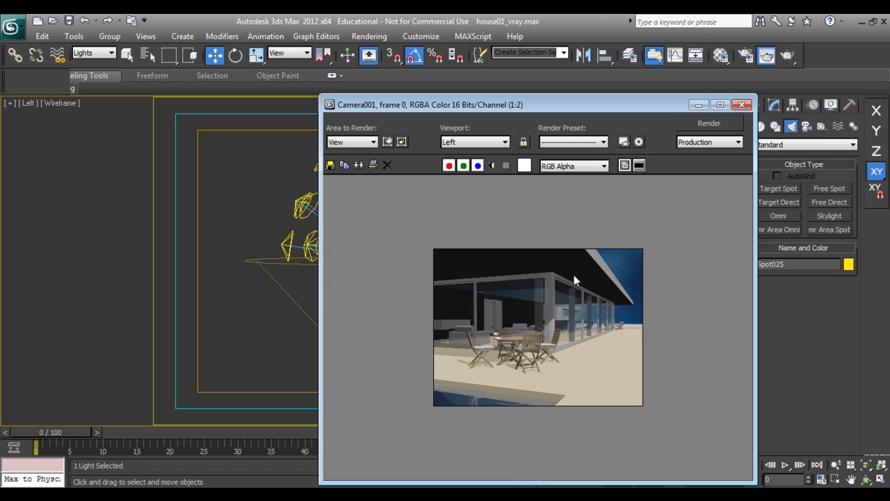
# Shift the render window right, undo the last change, and review the blue-sky render.
pyautogui.moveTo(380, 107); pyautogui.dragTo(536, 97)
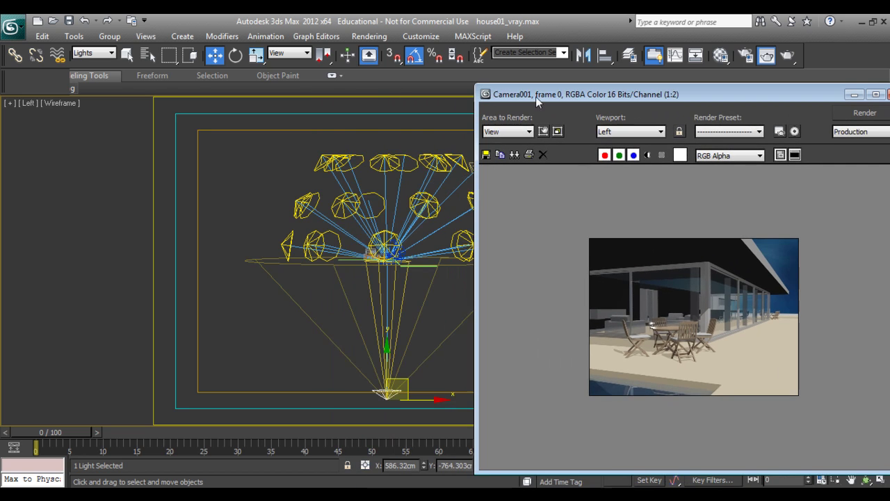
pyautogui.hotkey('ctrl', 'z')
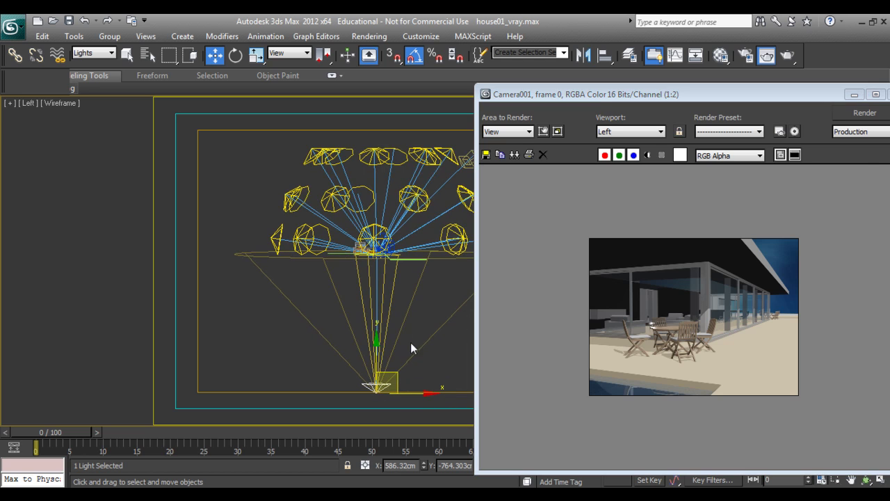
pyautogui.scroll(1, 682, 271)
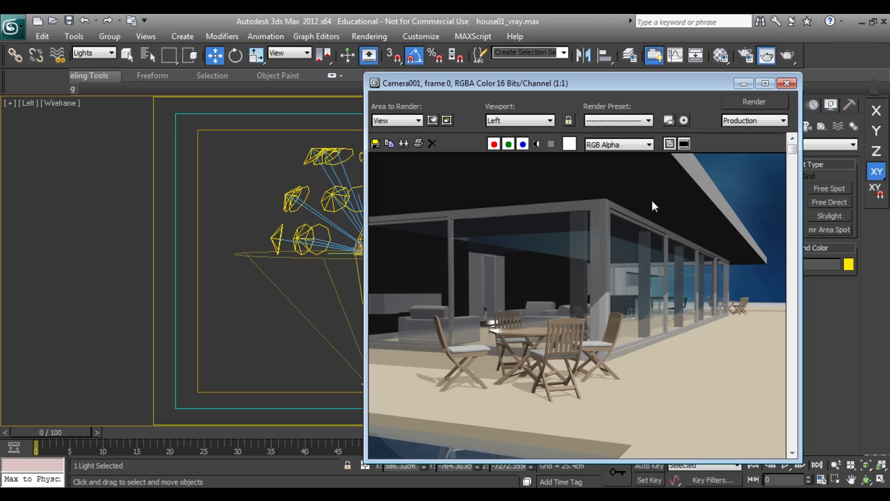
pyautogui.scroll(-1, 602, 302)
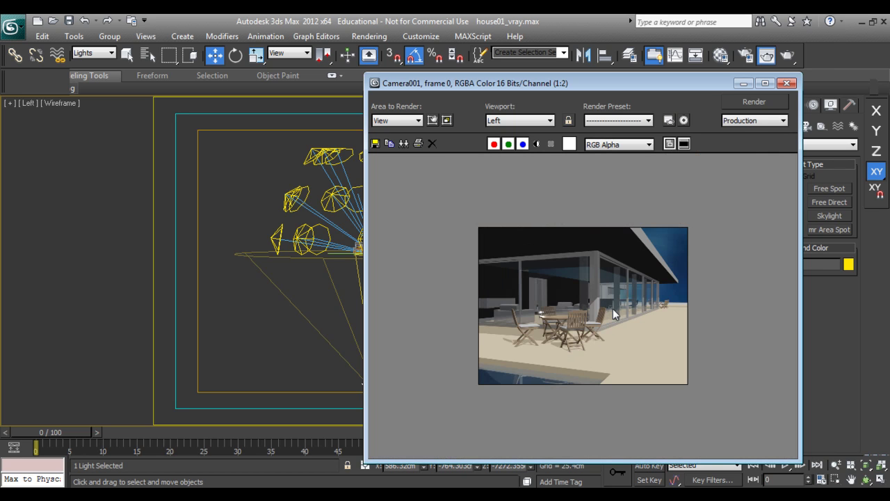